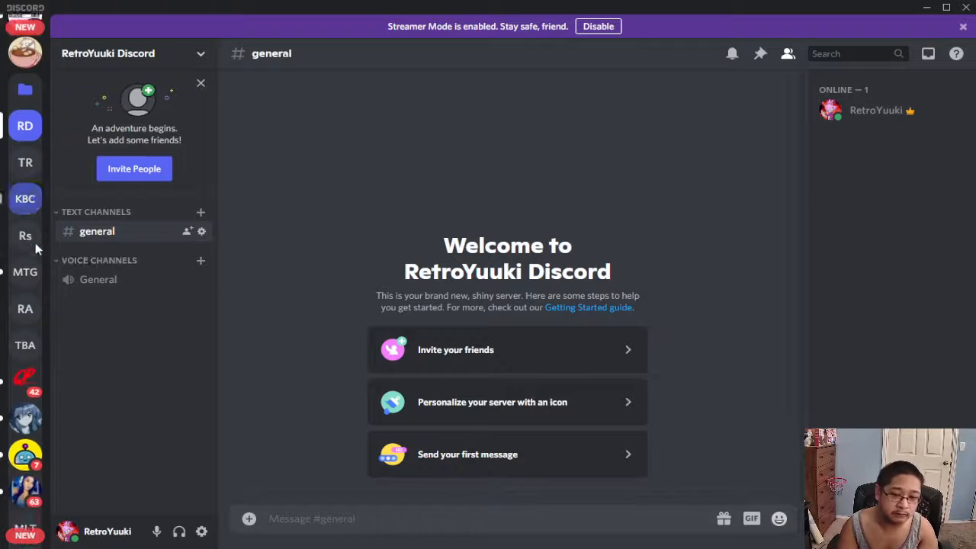
Examine the server creation options, from the template list to the name and icon page of a custom server for friends.
scroll(24, 248, down, 10)
scroll(25, 248, down, 5)
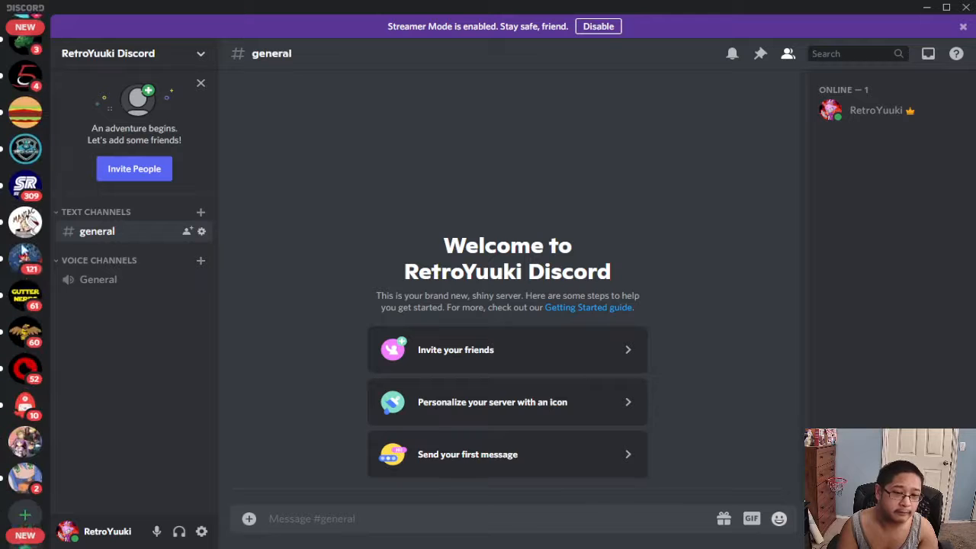
click(26, 503)
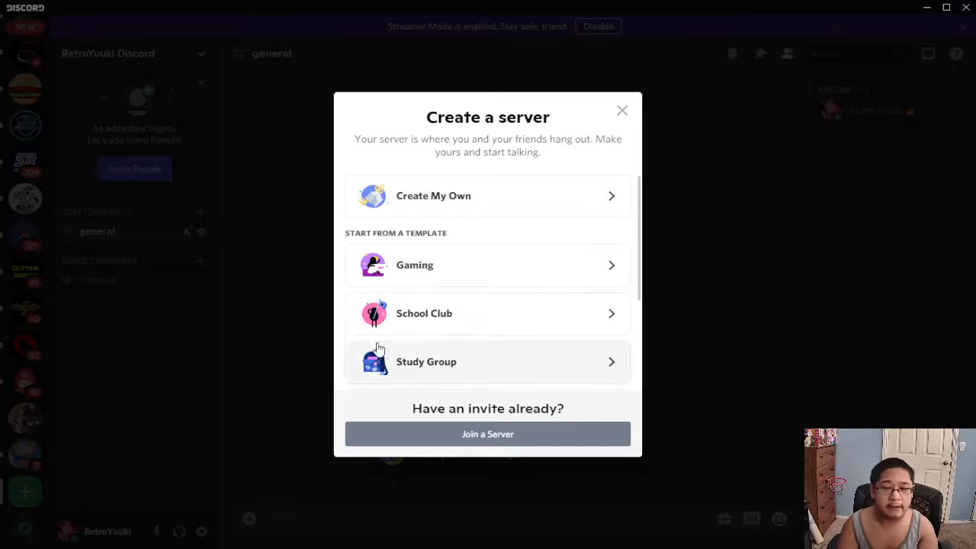
scroll(488, 228, down, 1)
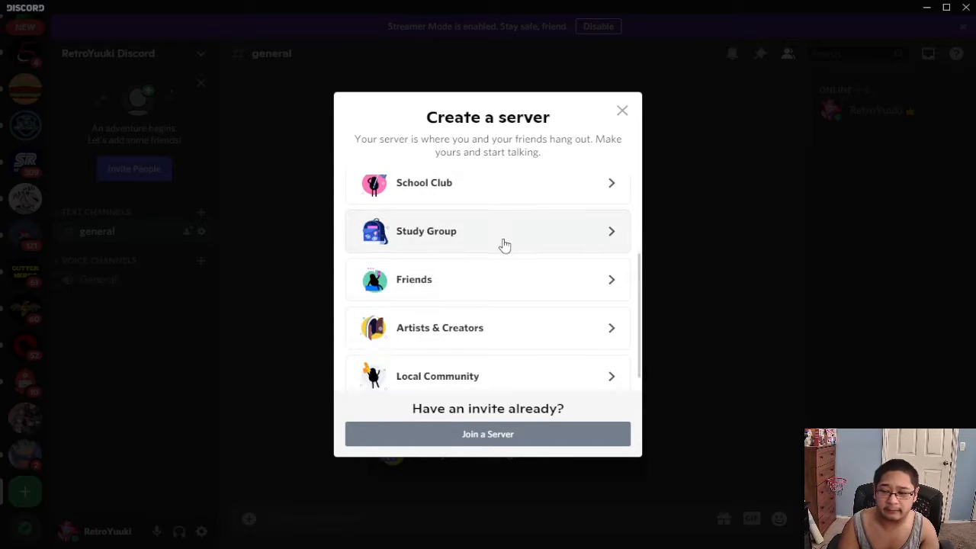
scroll(503, 251, up, 3)
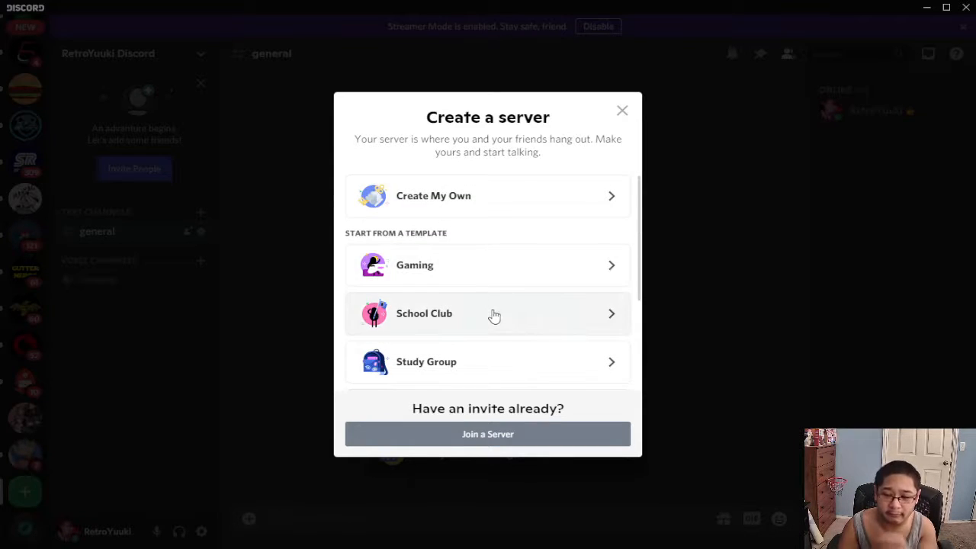
scroll(510, 361, down, 2)
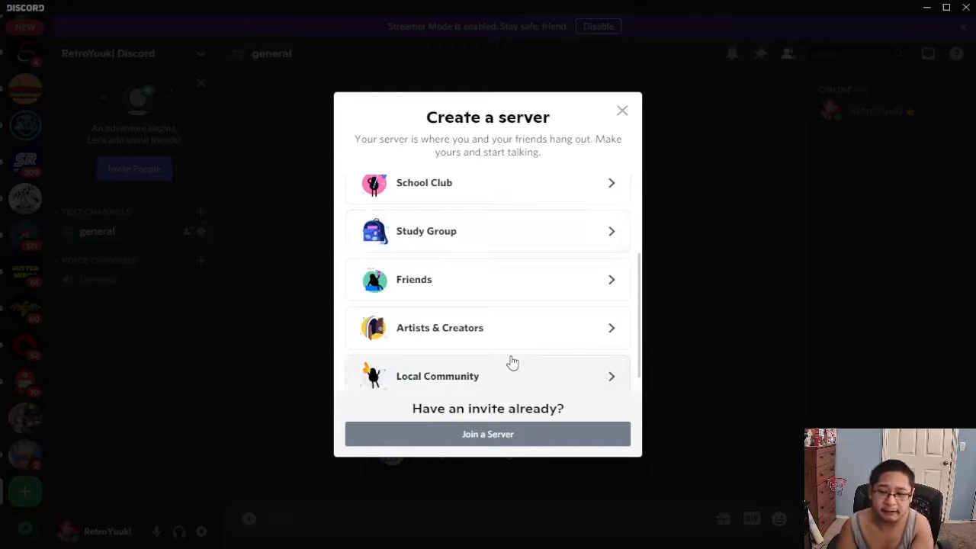
scroll(512, 363, up, 3)
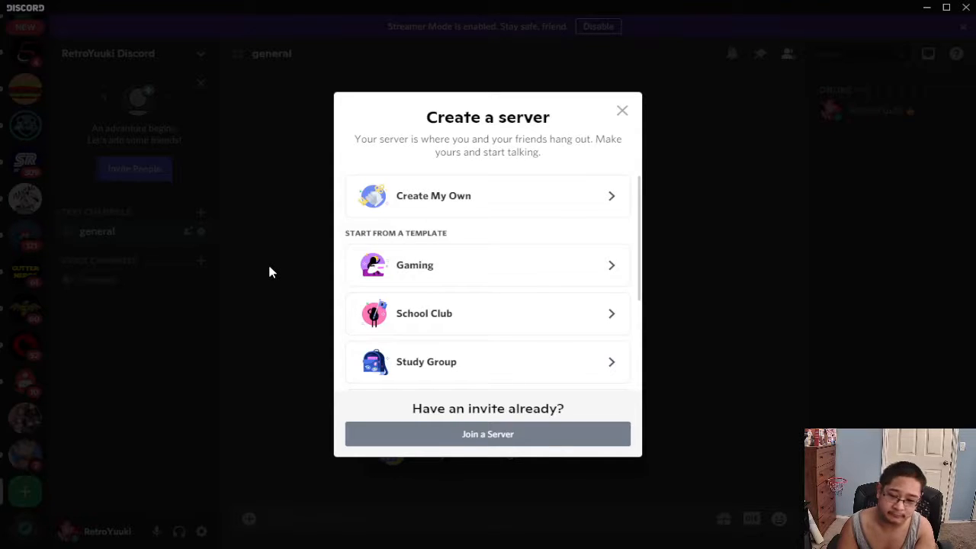
click(460, 206)
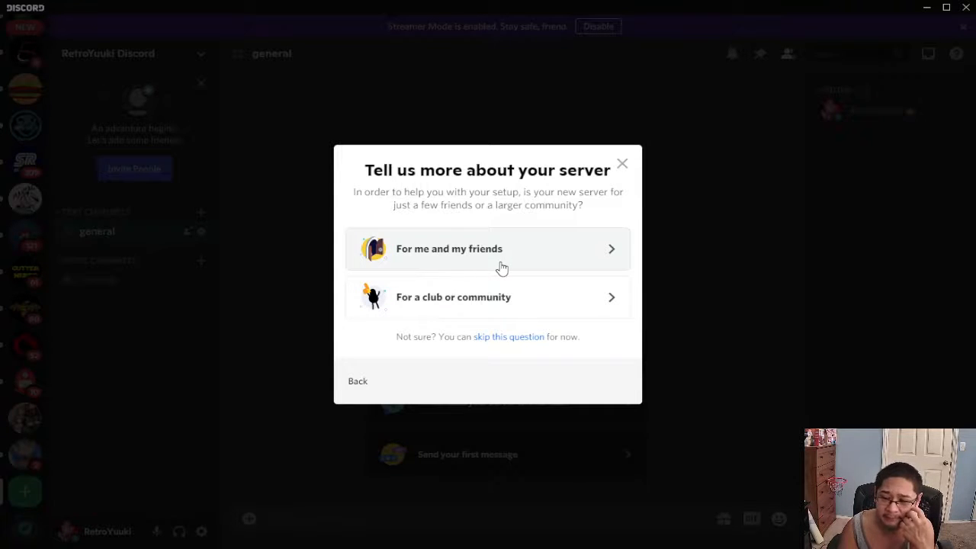
click(502, 268)
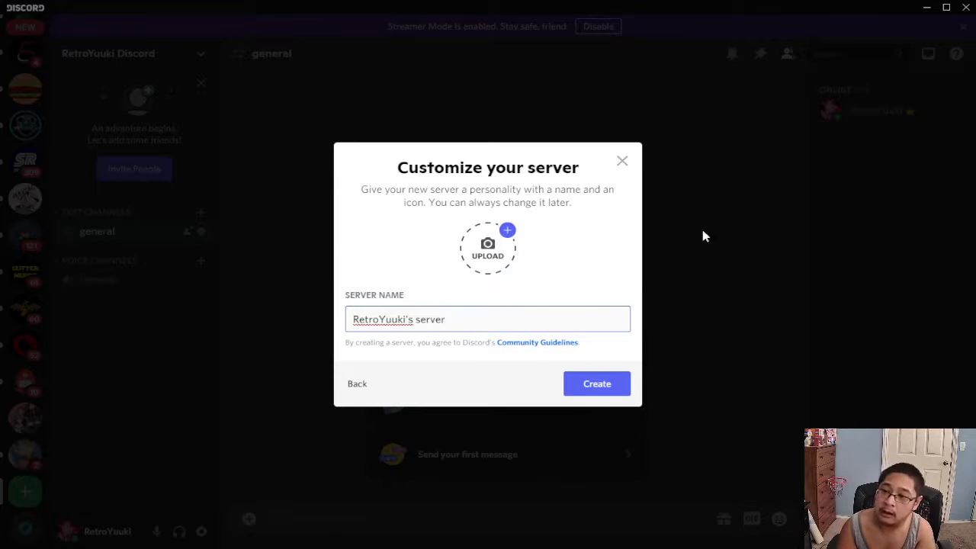
key(Return)
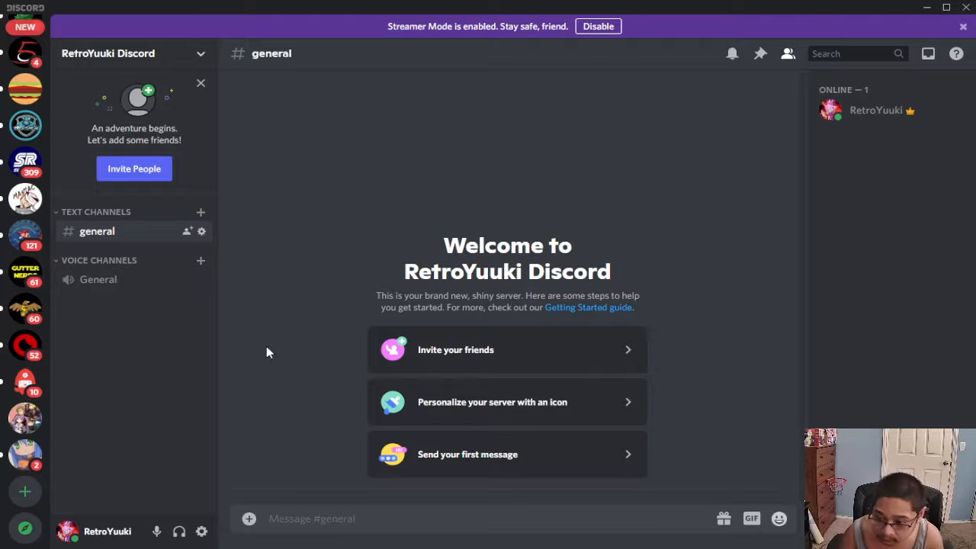
Delete the default general text channel and its Text Channels category from the RetroYuuki Discord server.
right_click(137, 233)
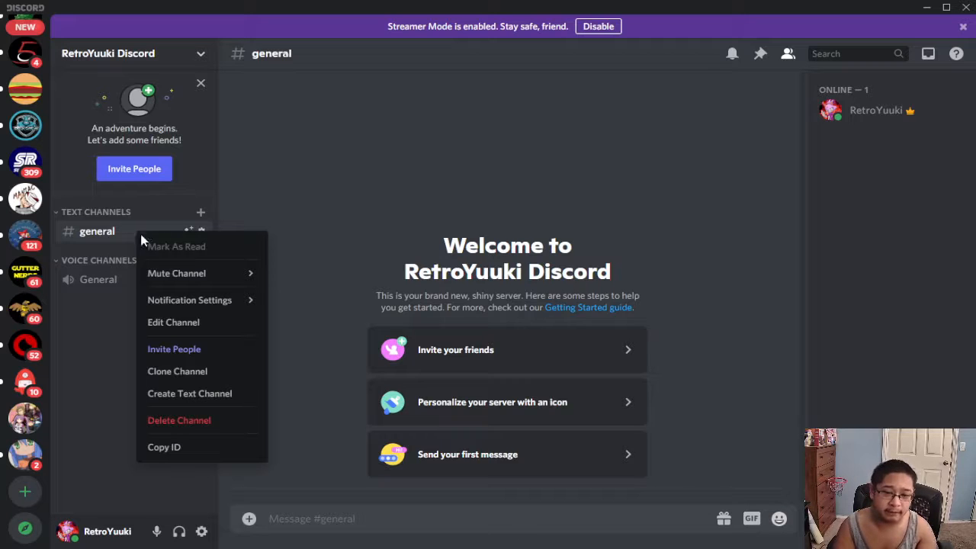
click(198, 419)
click(568, 318)
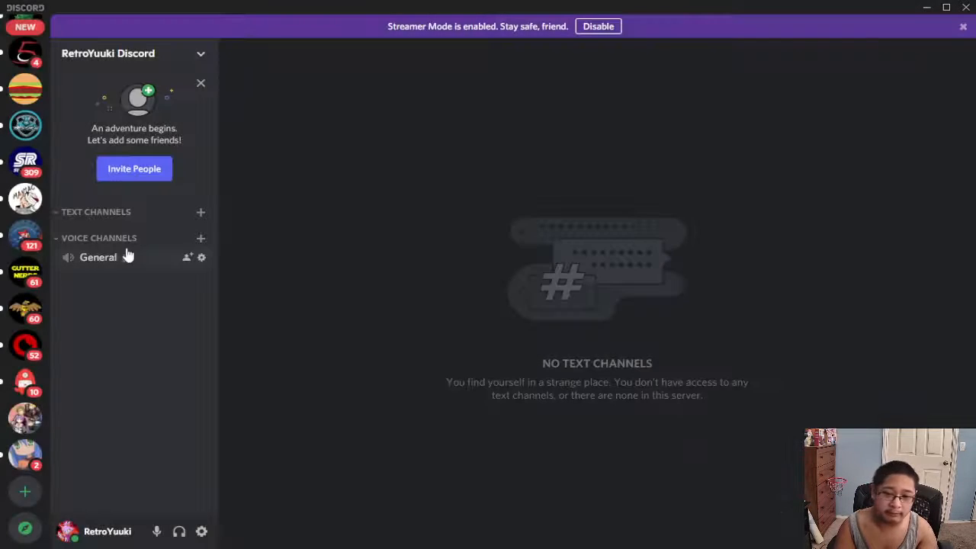
right_click(122, 222)
click(176, 356)
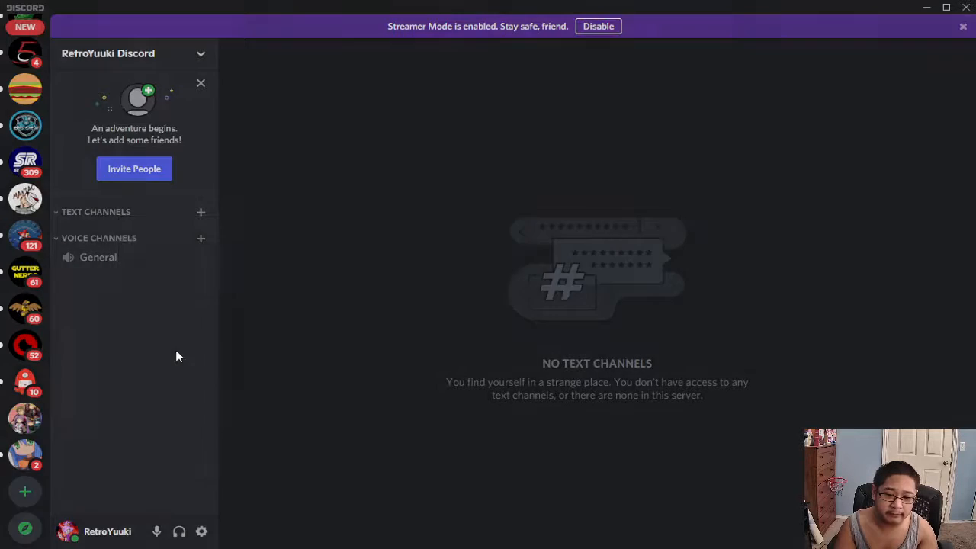
click(565, 320)
Delete the Voice Channels category and the remaining General voice channel.
right_click(126, 219)
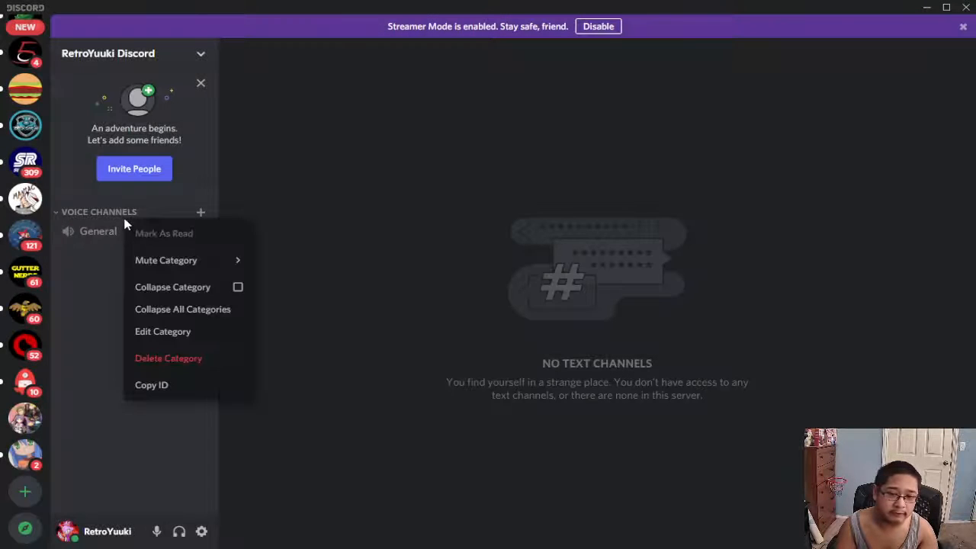
click(229, 355)
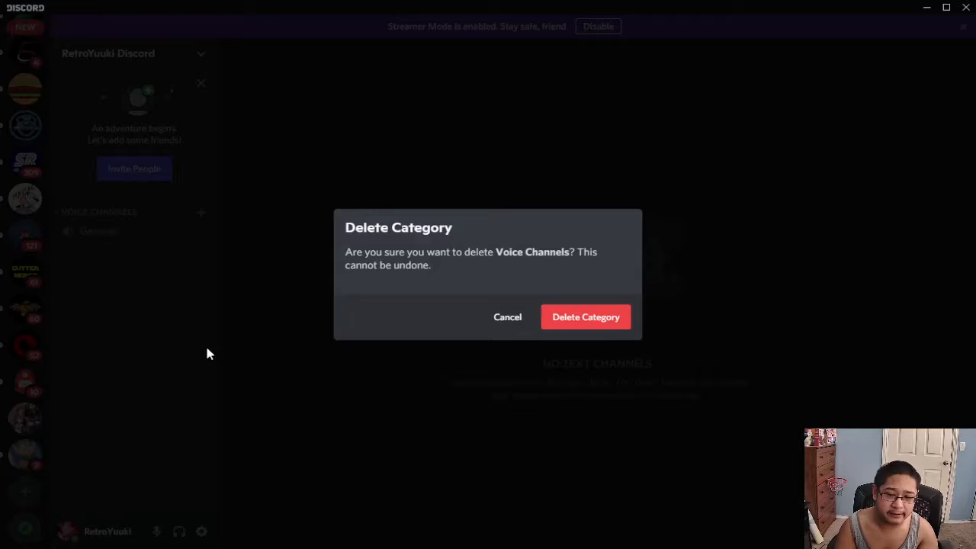
click(558, 317)
right_click(98, 217)
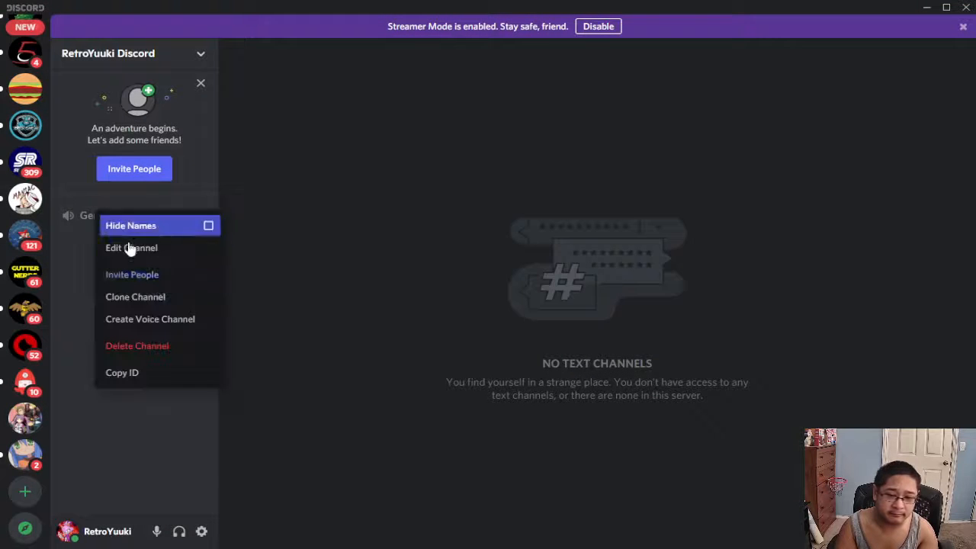
click(179, 340)
click(615, 315)
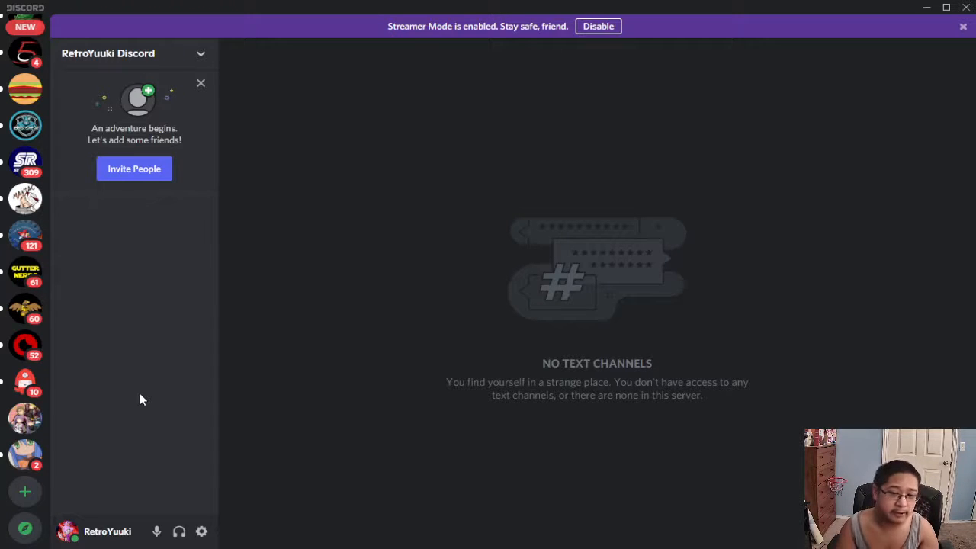
Create a non-private category named WELCOME in the empty channel list.
right_click(119, 328)
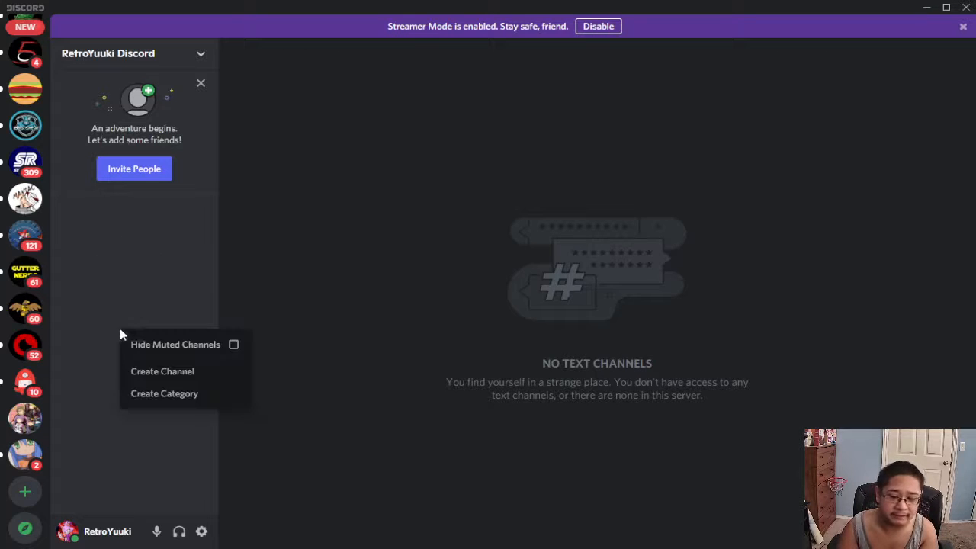
click(164, 393)
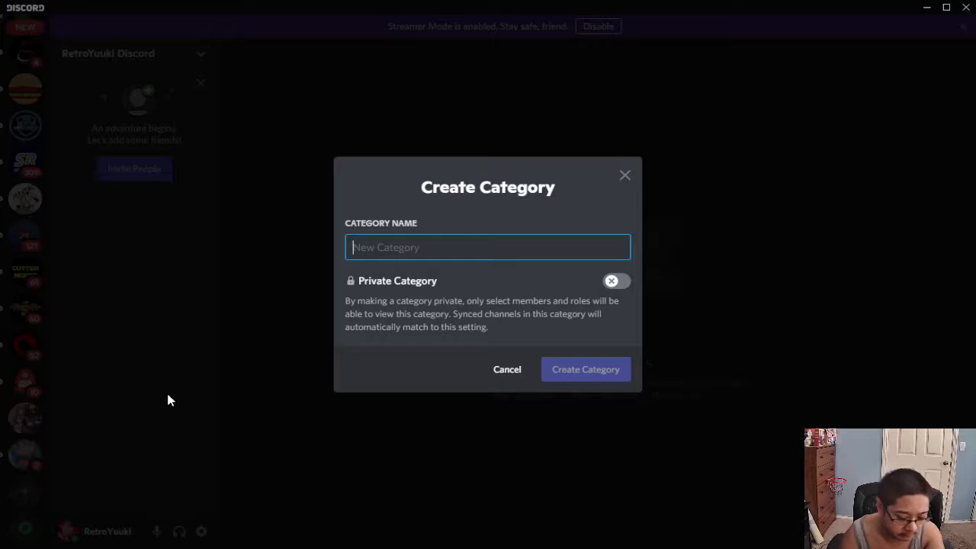
text(WELCOME)
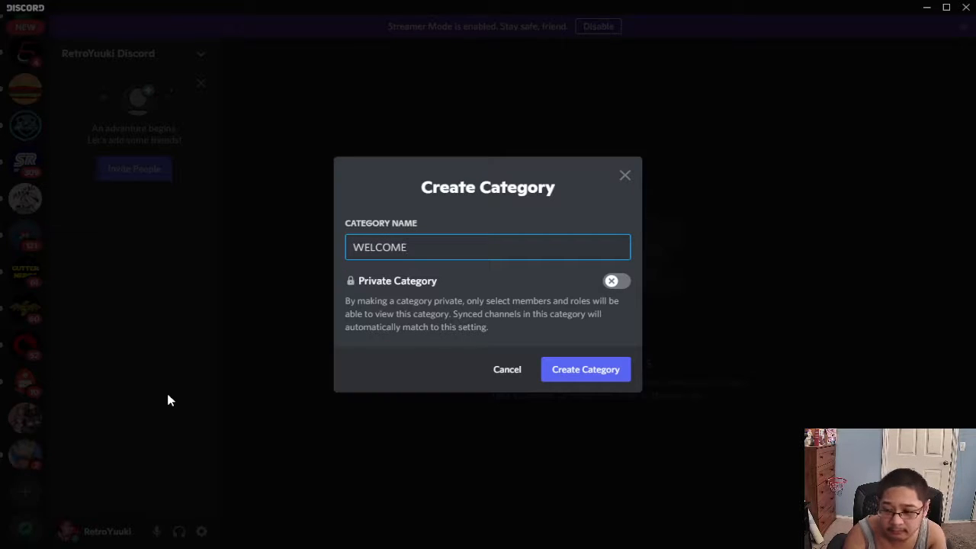
key(Return)
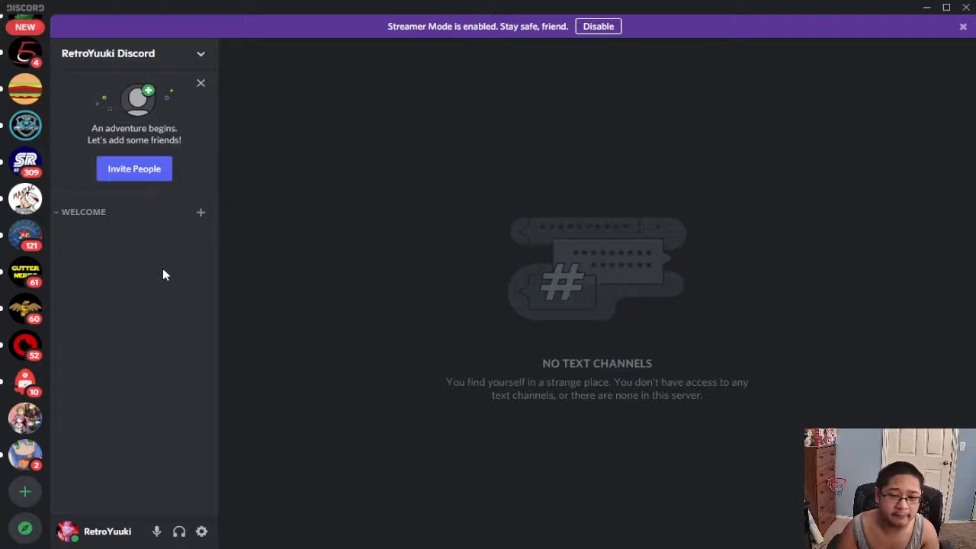
Create a non-private text channel named welcome in the WELCOME category.
click(202, 213)
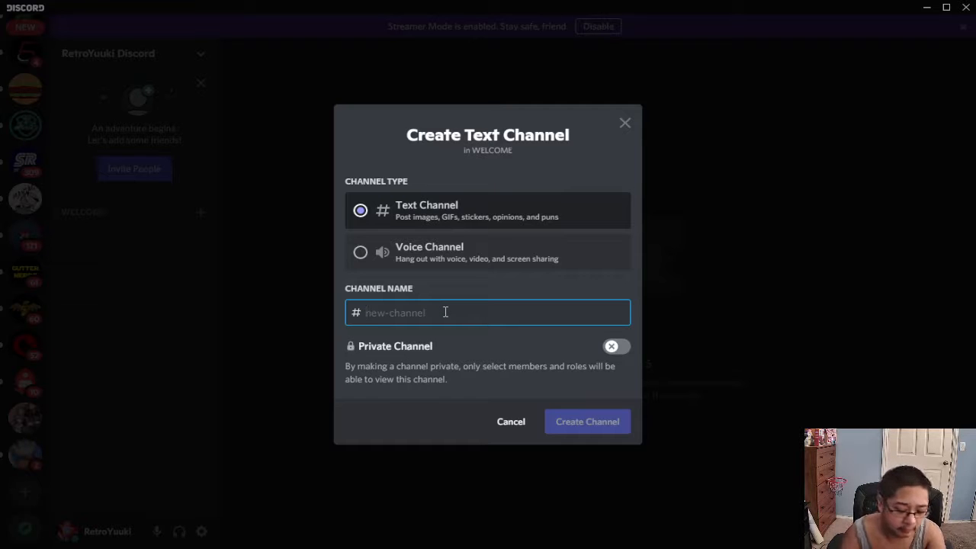
text(welcome)
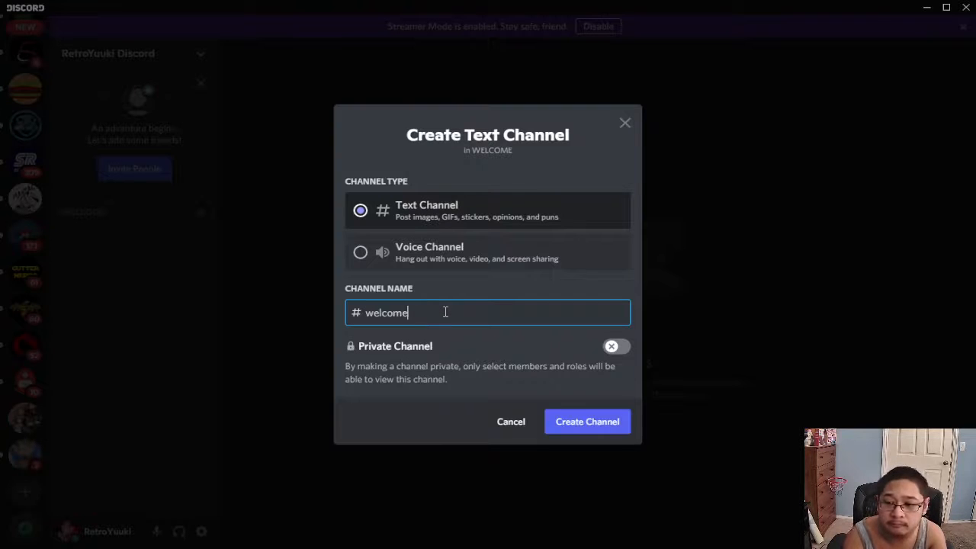
key(Return)
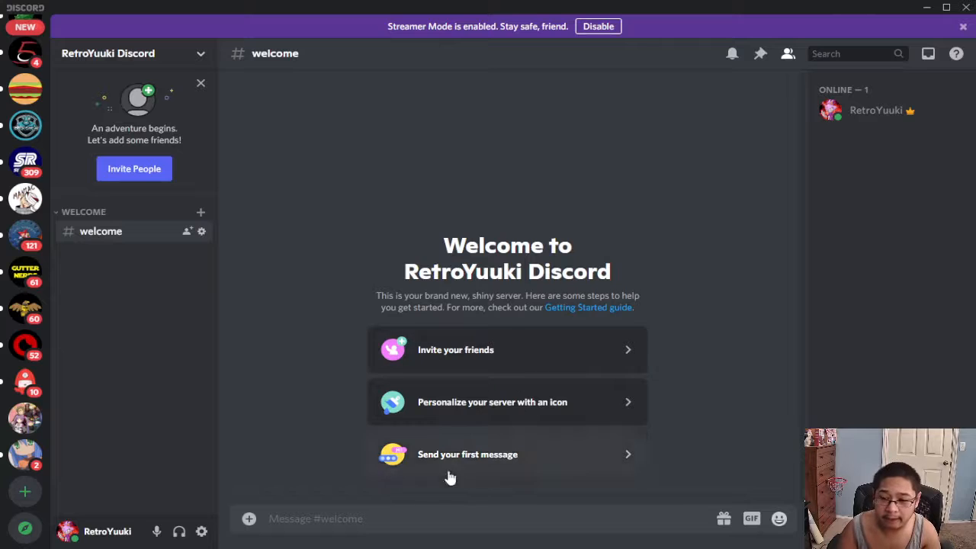
Send the message "Hi there" in the welcome channel.
click(286, 525)
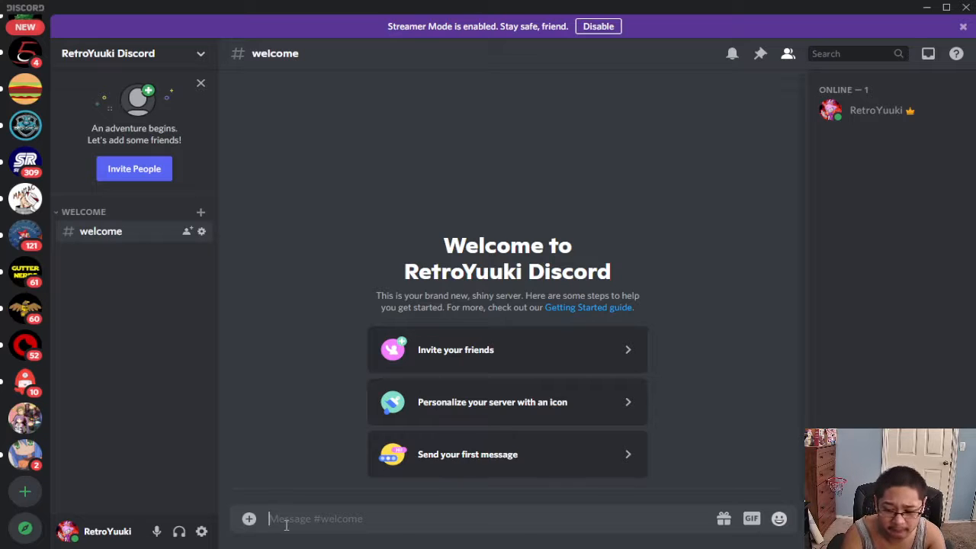
text(Ho)
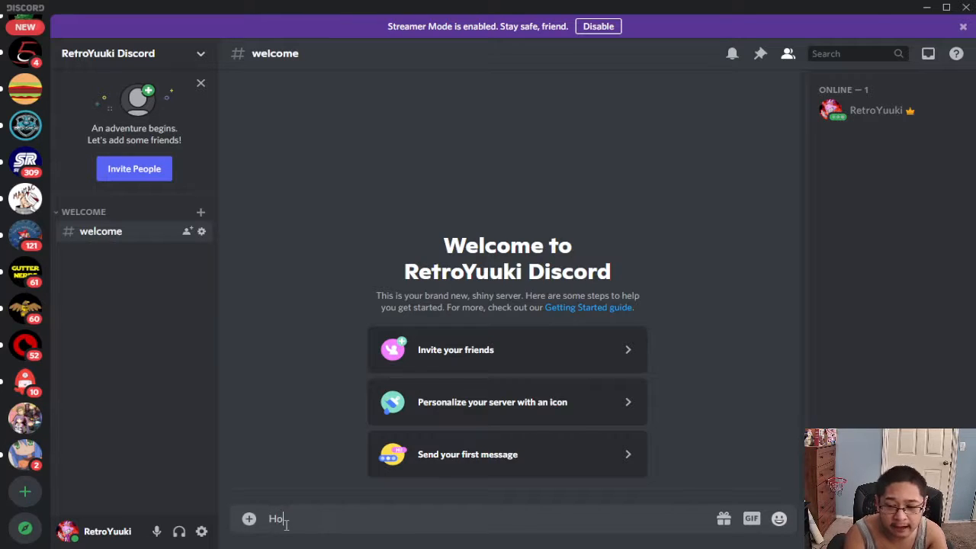
key(BackSpace)
text(i)
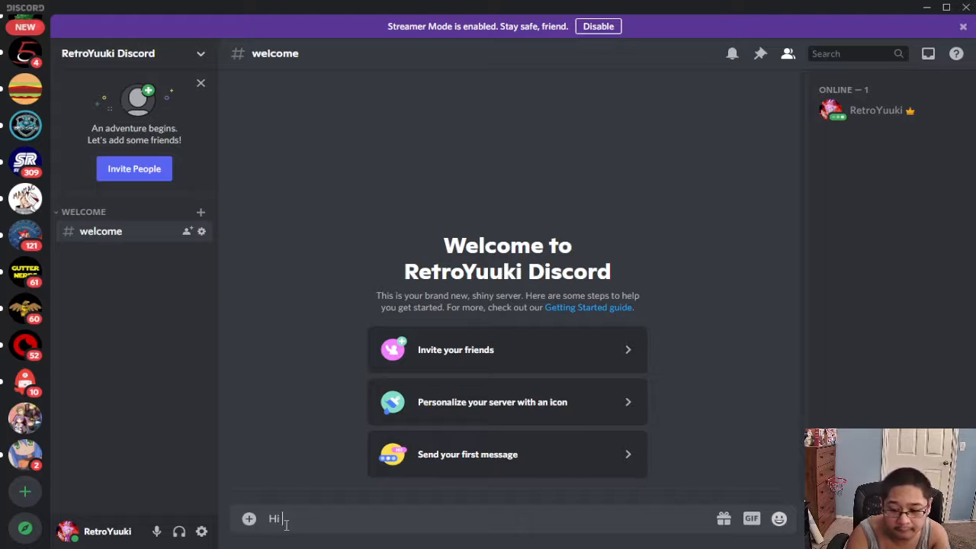
text( there)
key(Return)
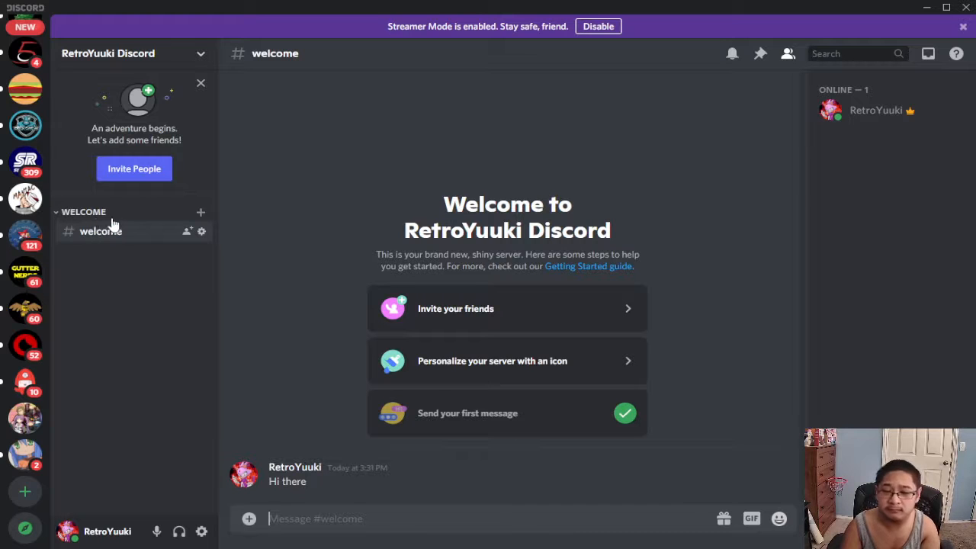
Create a non-private voice channel named Voice 1 in the WELCOME category.
click(202, 214)
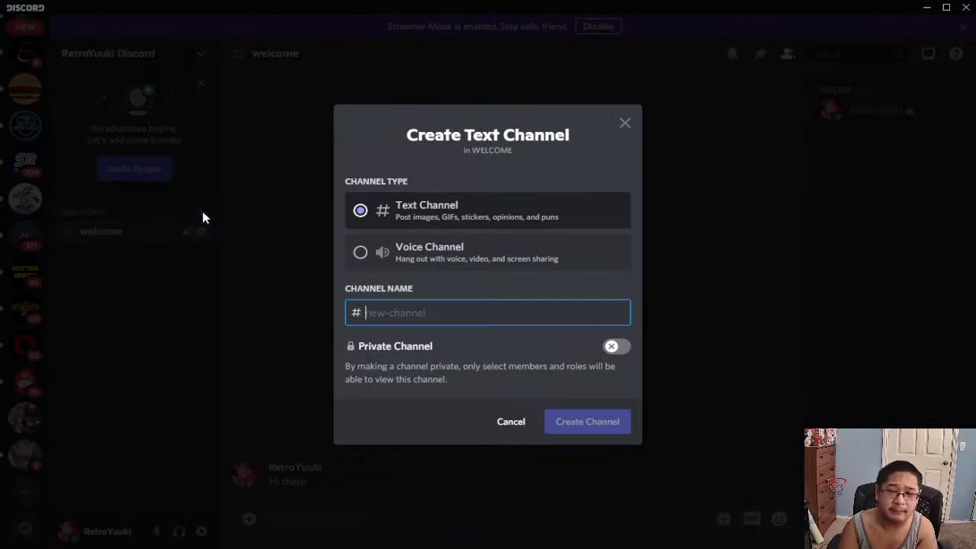
click(471, 258)
click(456, 323)
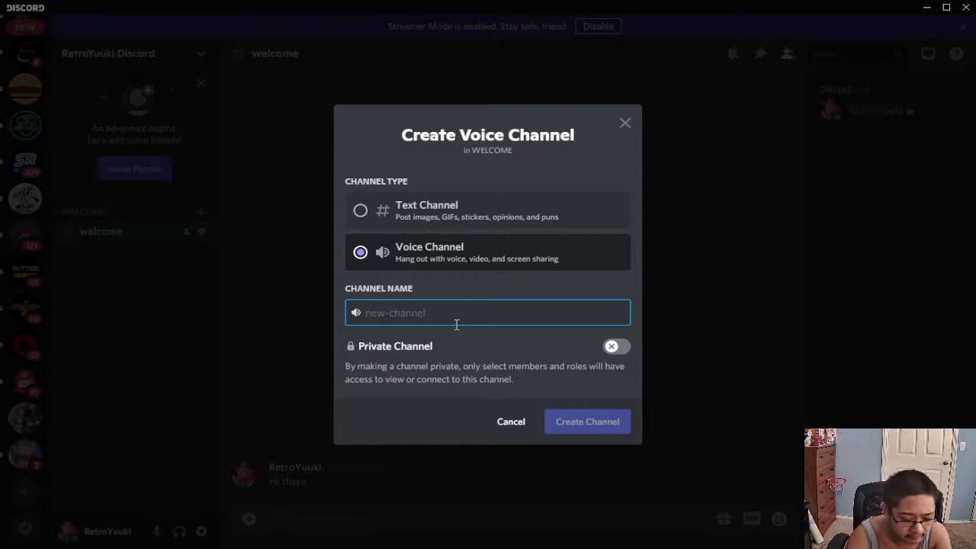
text(Vo)
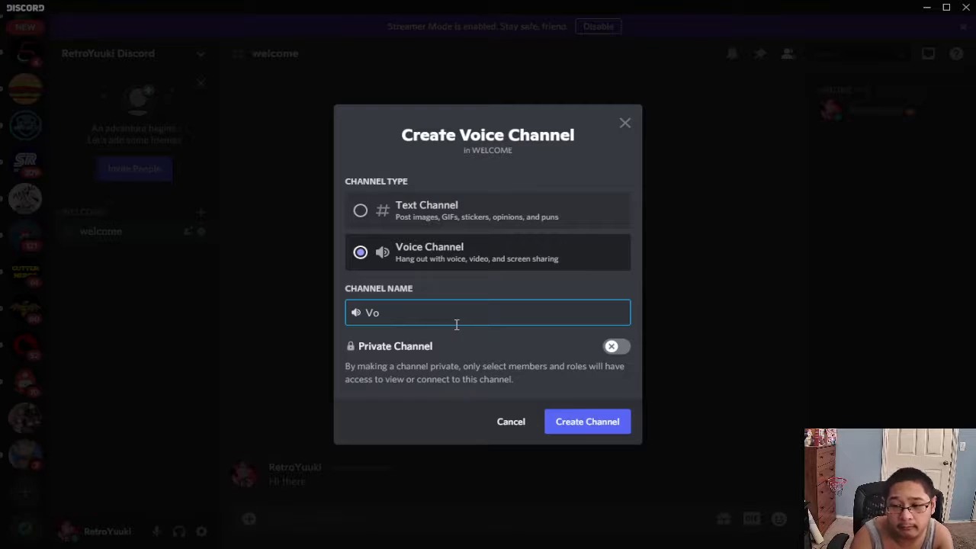
text(ice 1)
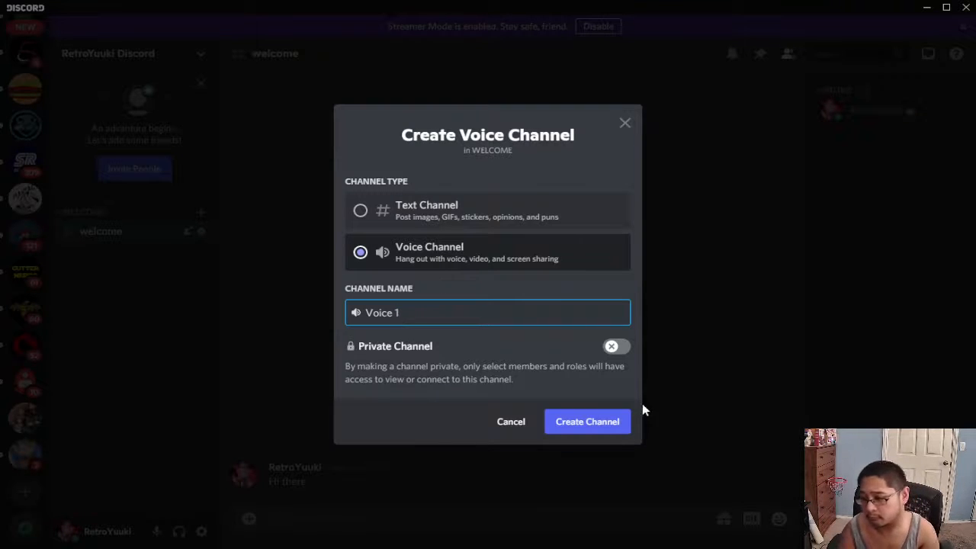
click(605, 431)
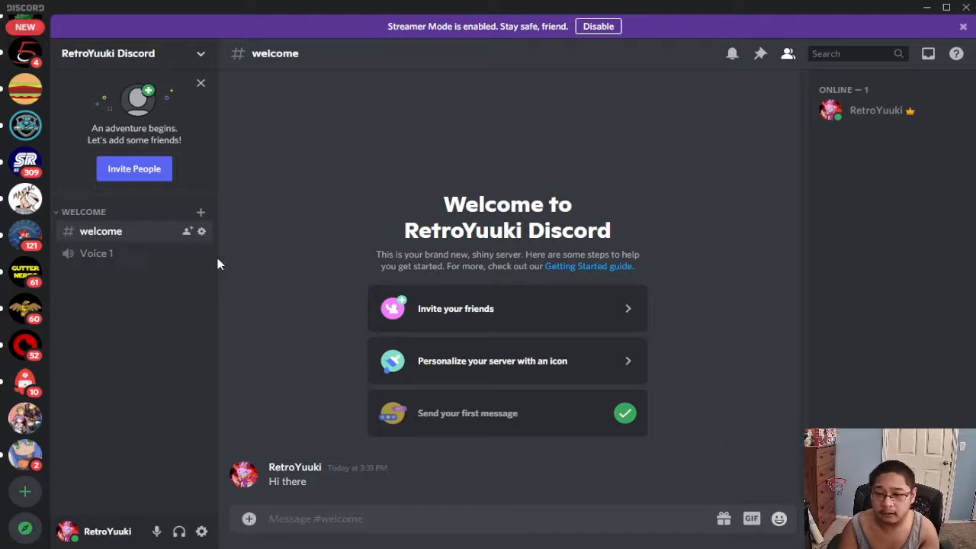
Delete the Voice 1 voice channel from the WELCOME category.
right_click(134, 256)
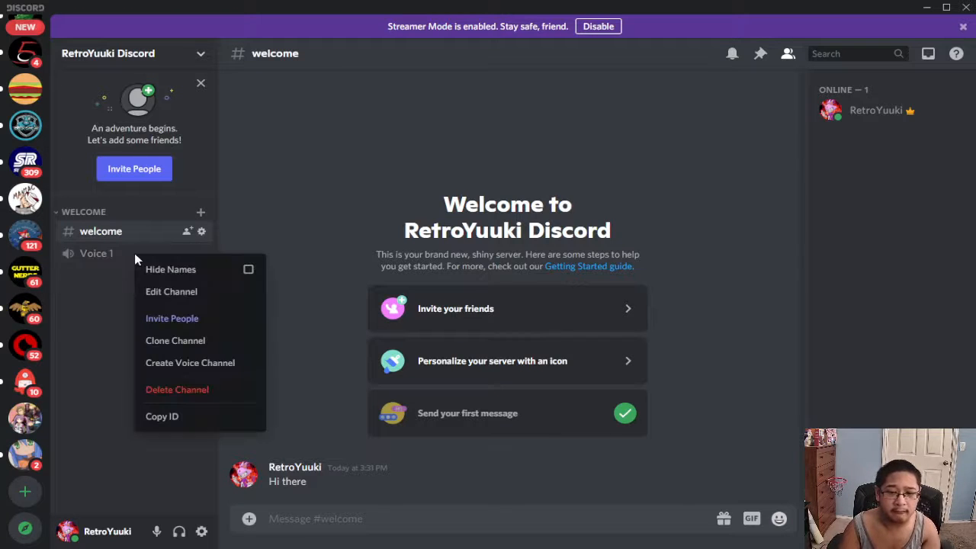
click(174, 390)
click(600, 328)
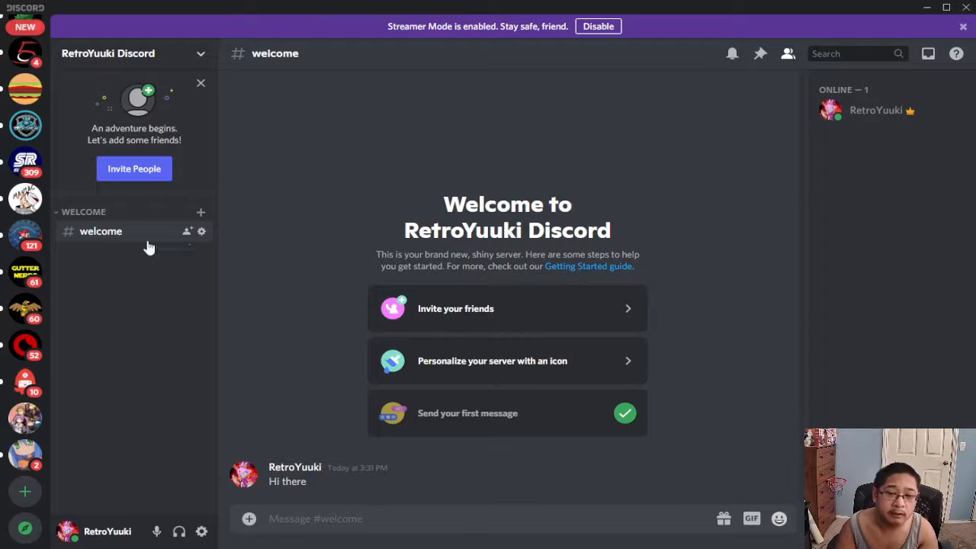
Create a non-private text channel named rules in the WELCOME category.
click(200, 213)
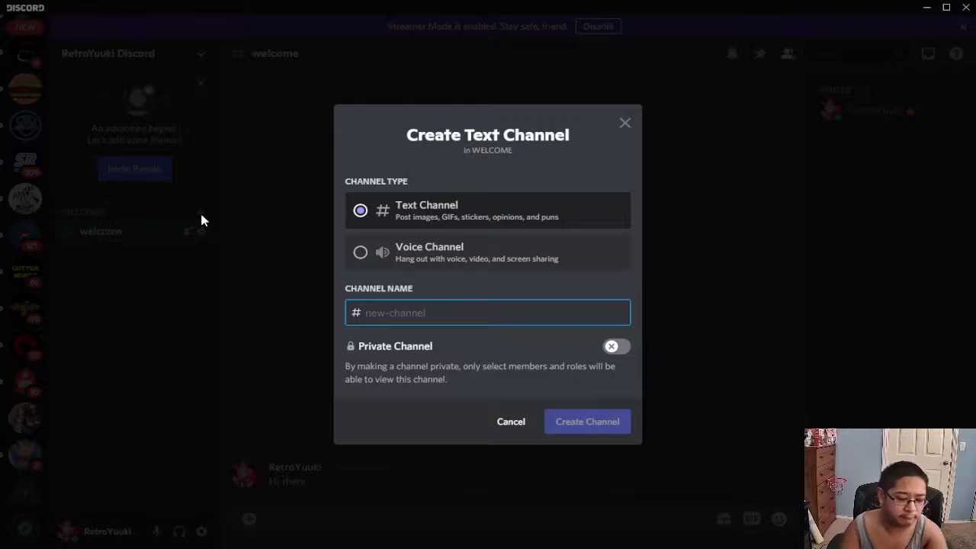
text(rules)
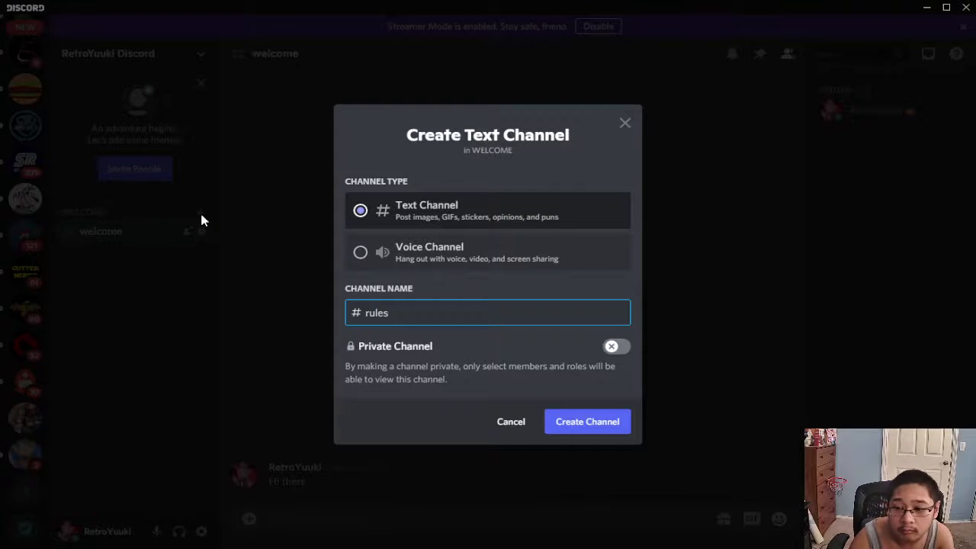
key(Return)
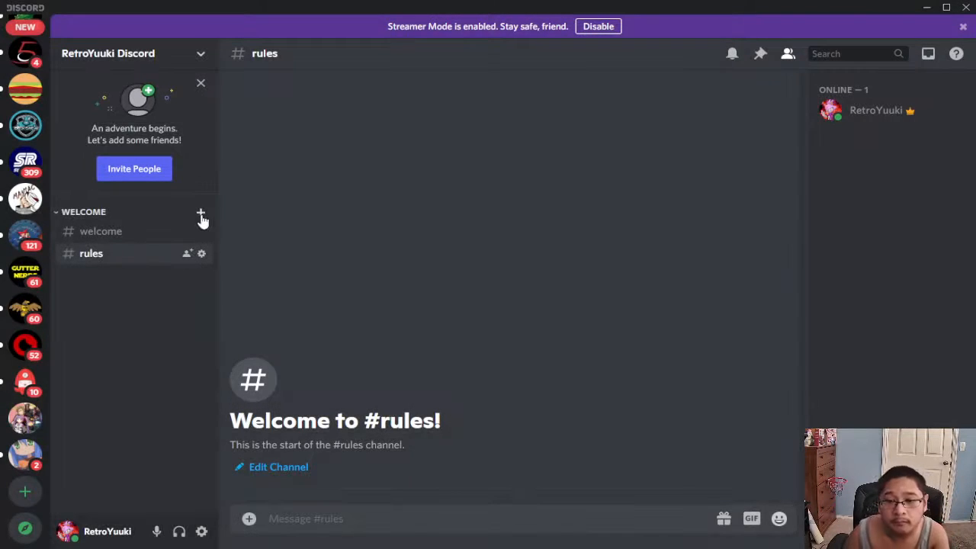
Create a non-private text channel named schedule in the WELCOME category.
click(200, 213)
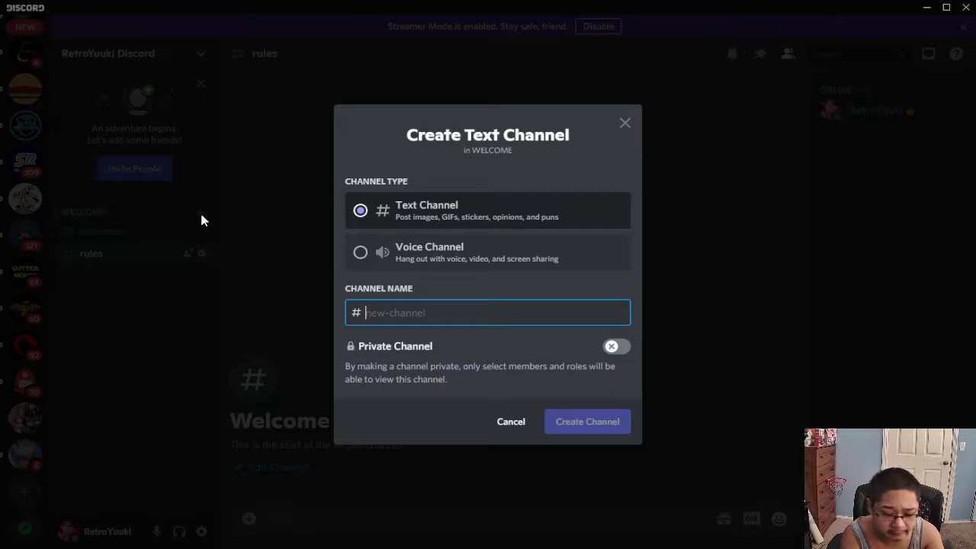
text(sec)
key(BackSpace)
key(BackSpace)
text(c)
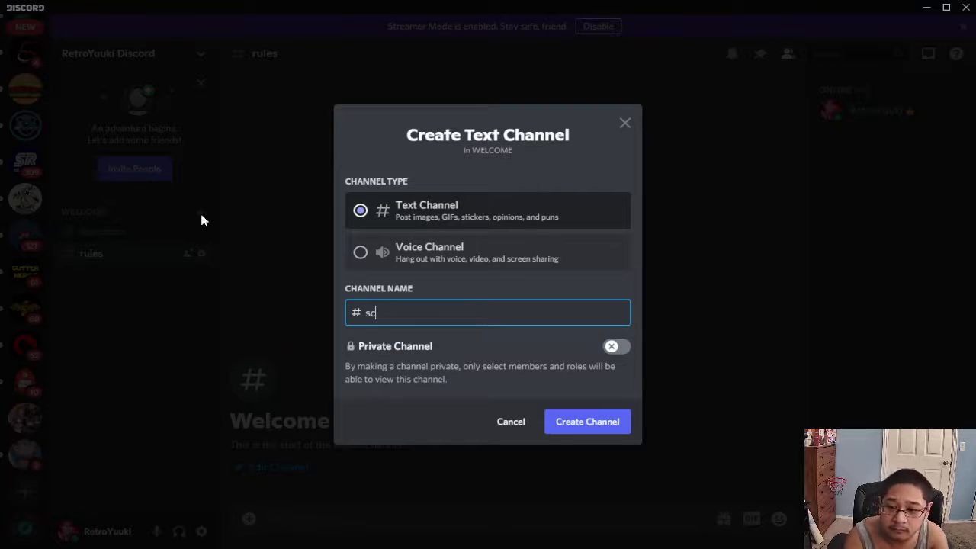
text(hedule)
key(Return)
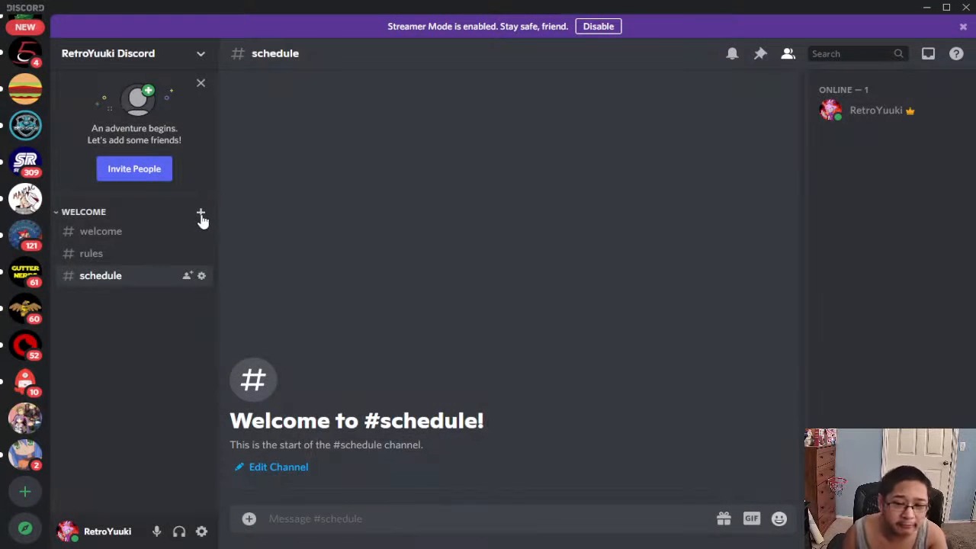
Create a non-private category named STREAMING in the server.
right_click(177, 359)
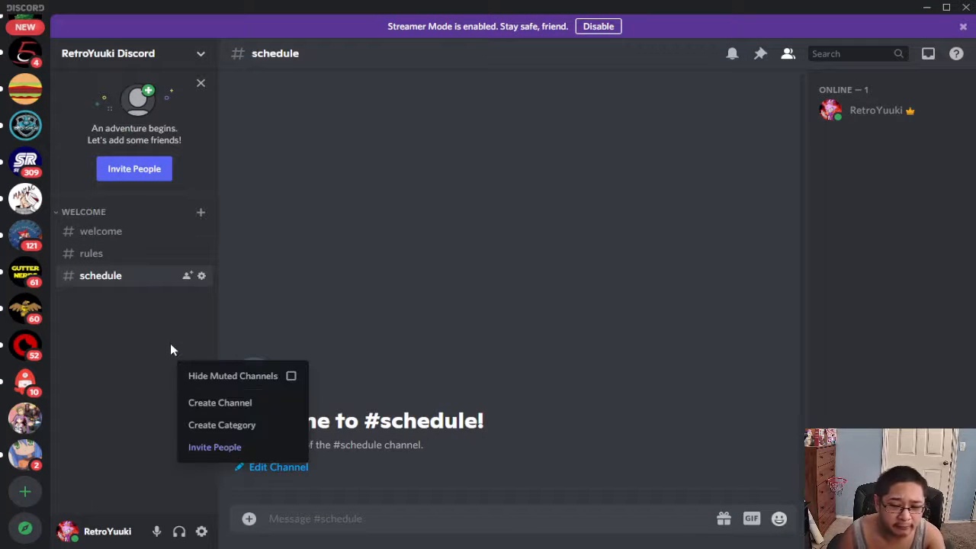
click(192, 425)
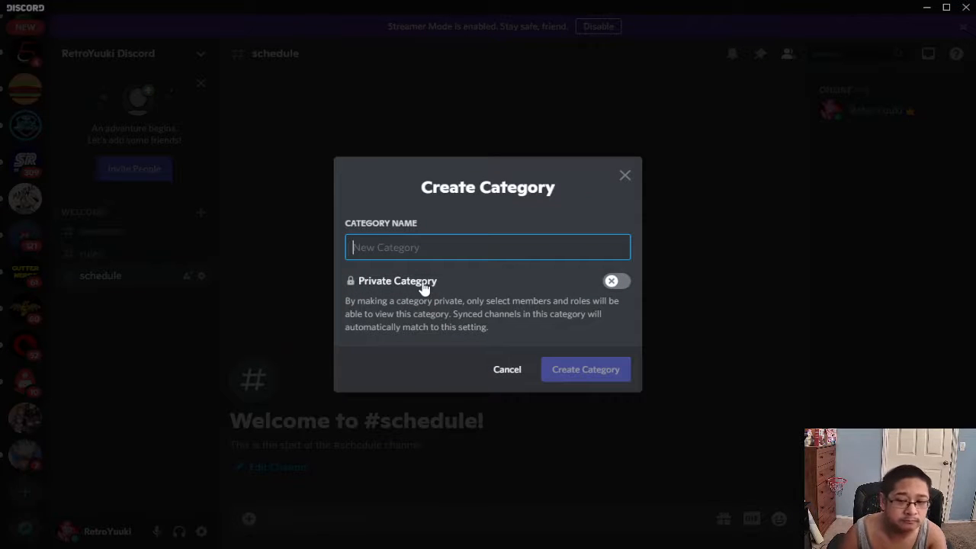
text(S)
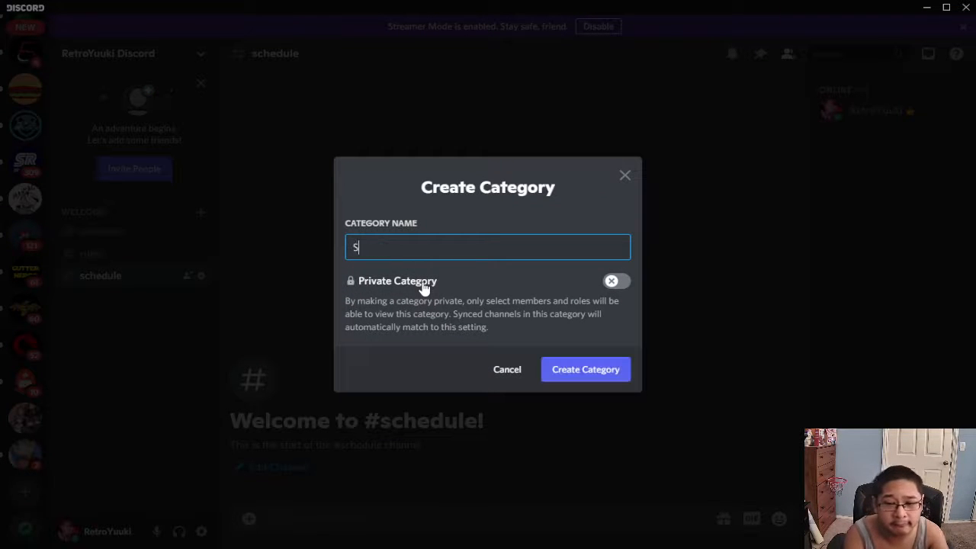
text(TREAMING)
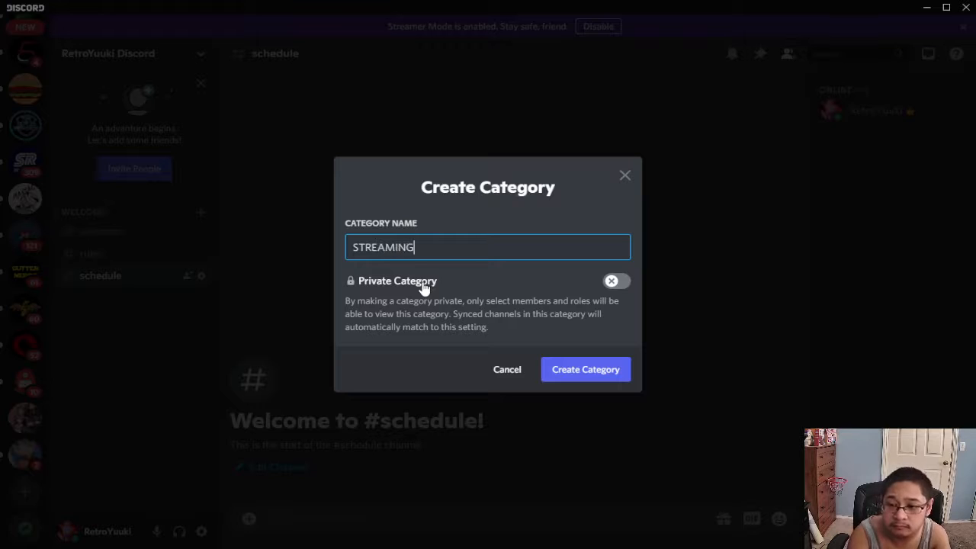
click(608, 370)
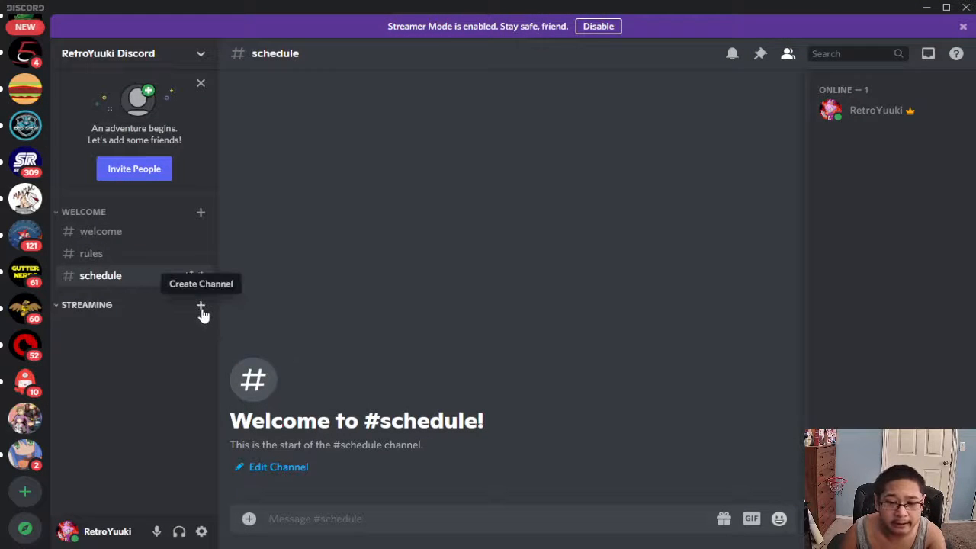
Create two text channels named games and live-now in the STREAMING category, both with the private option off.
click(201, 307)
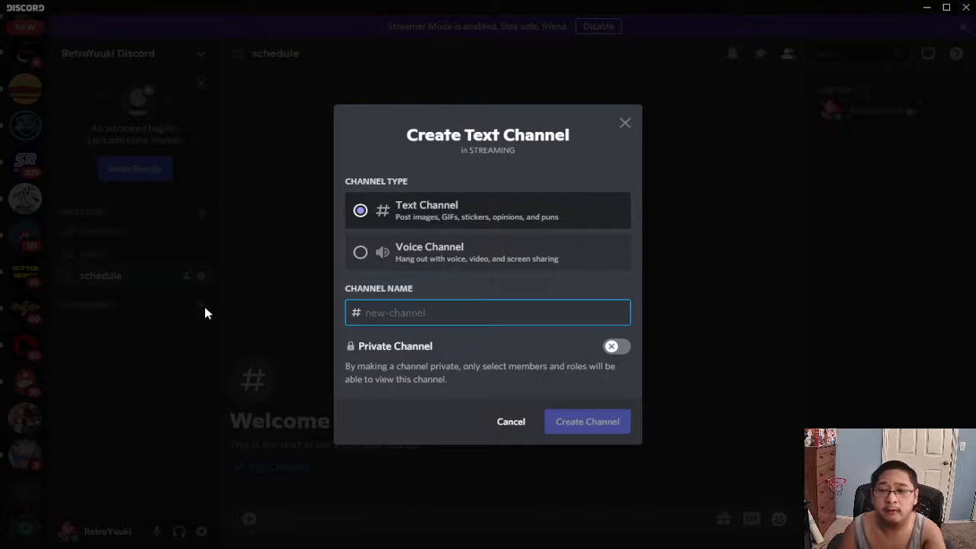
text(games)
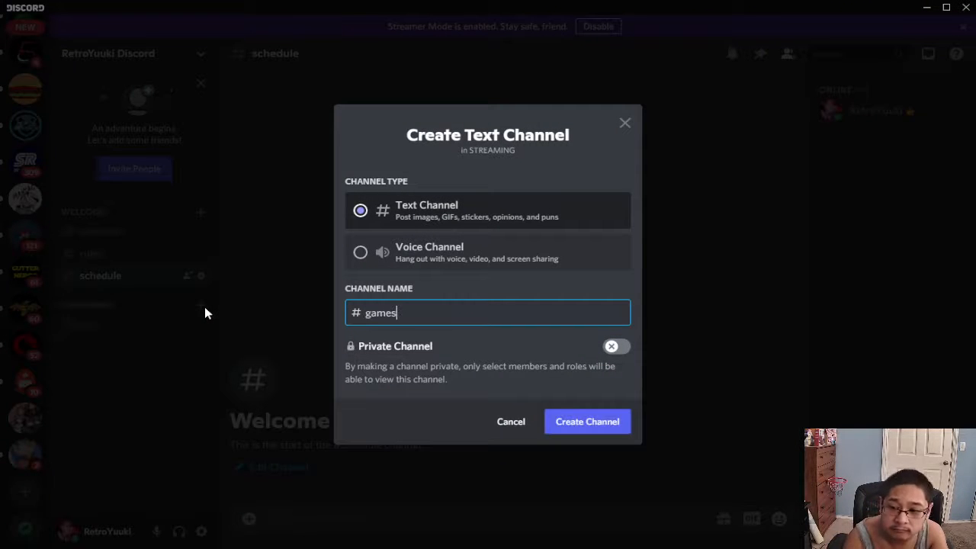
key(Return)
click(203, 307)
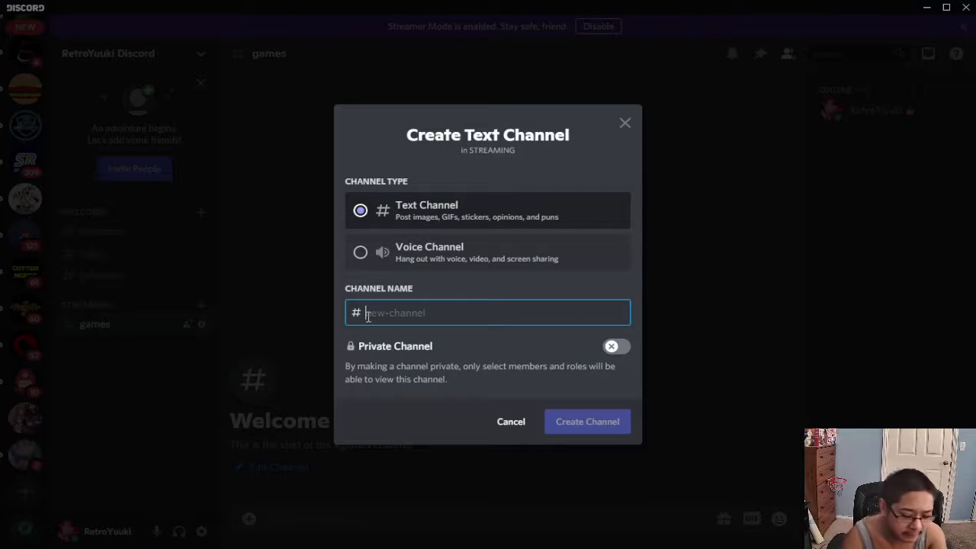
text(live-now)
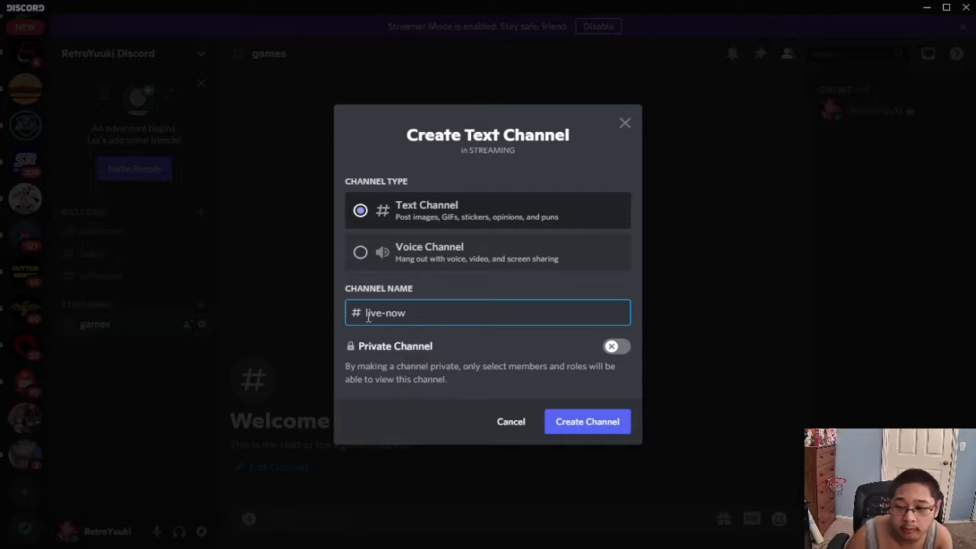
click(582, 420)
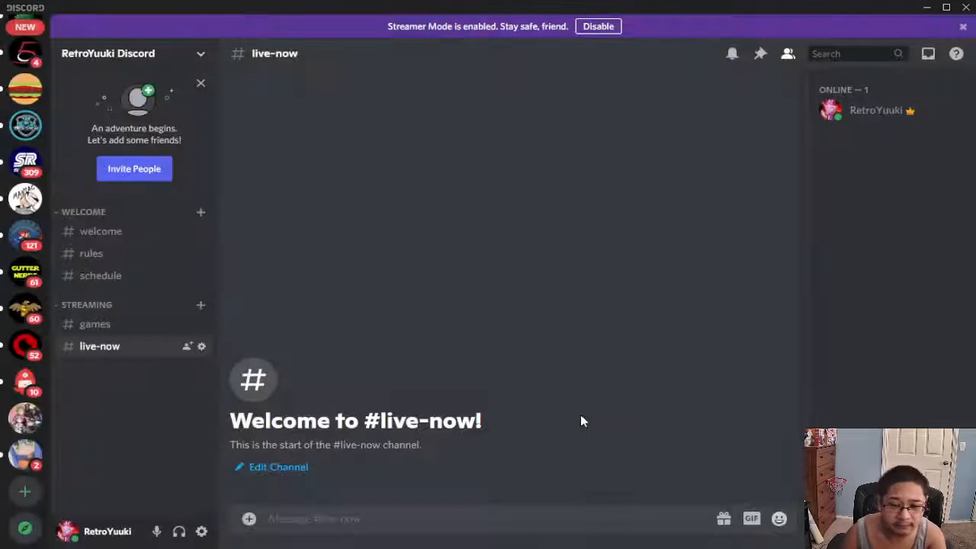
Create a private category named TESTING without adding any members or roles.
right_click(168, 411)
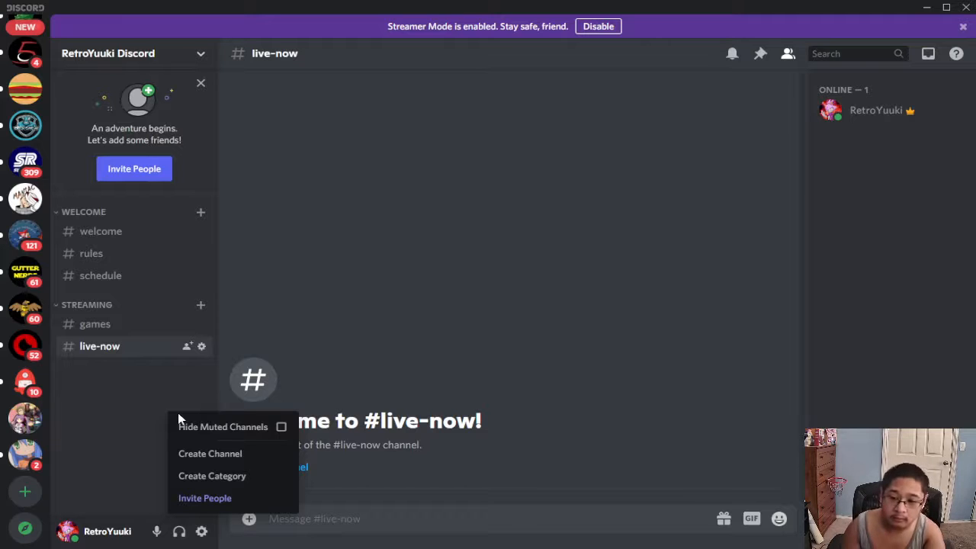
click(243, 475)
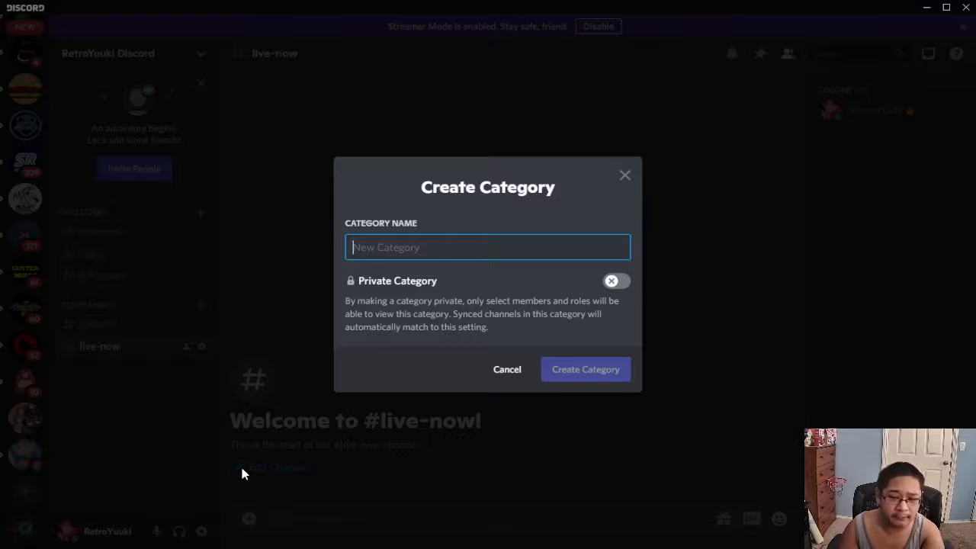
click(619, 280)
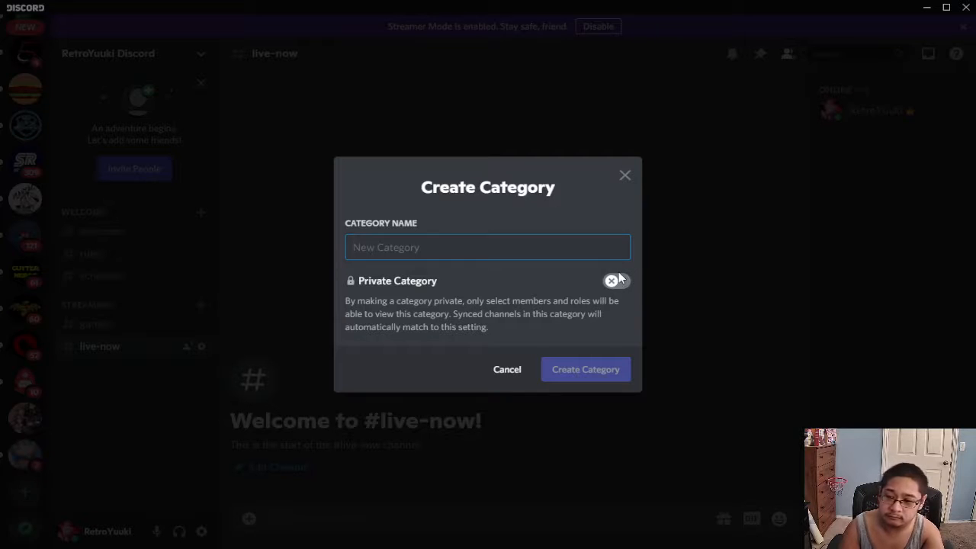
click(618, 281)
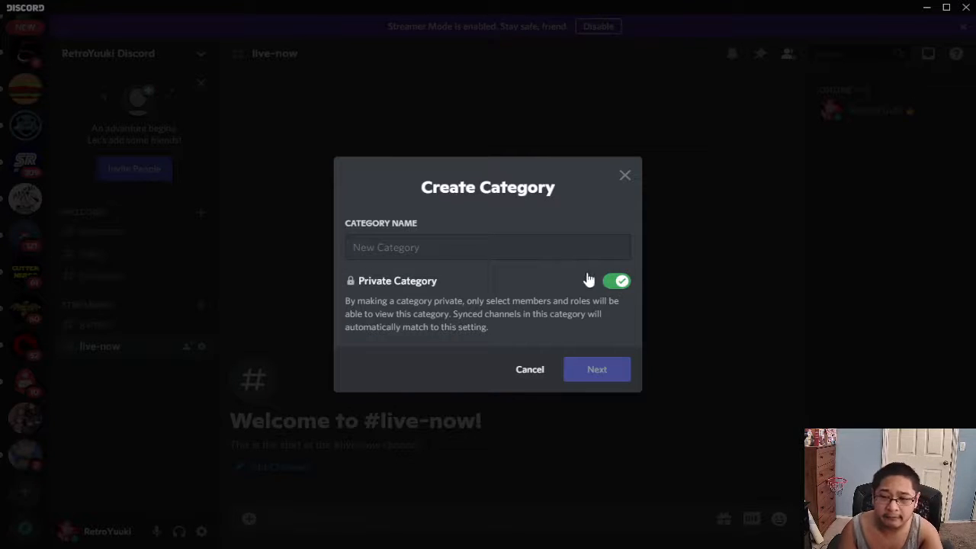
click(557, 247)
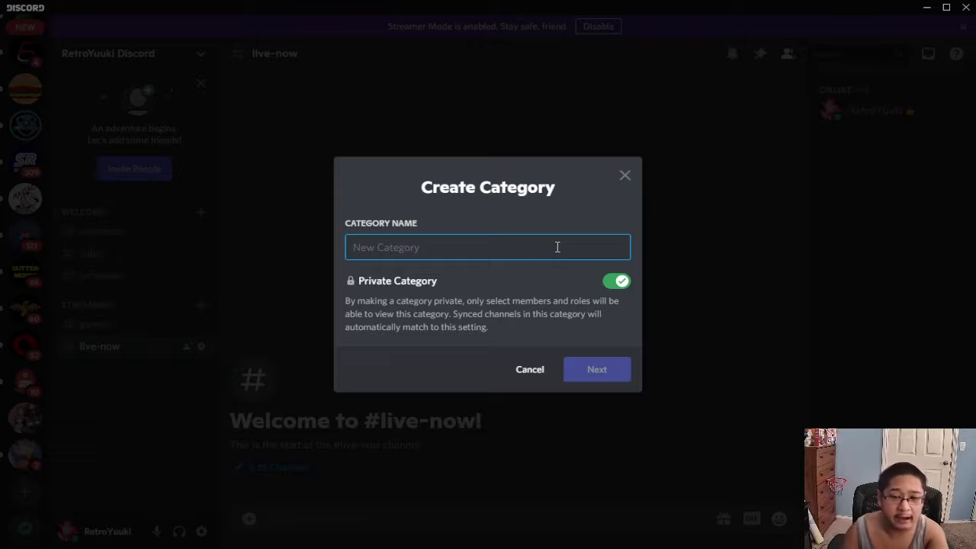
text(TESTING)
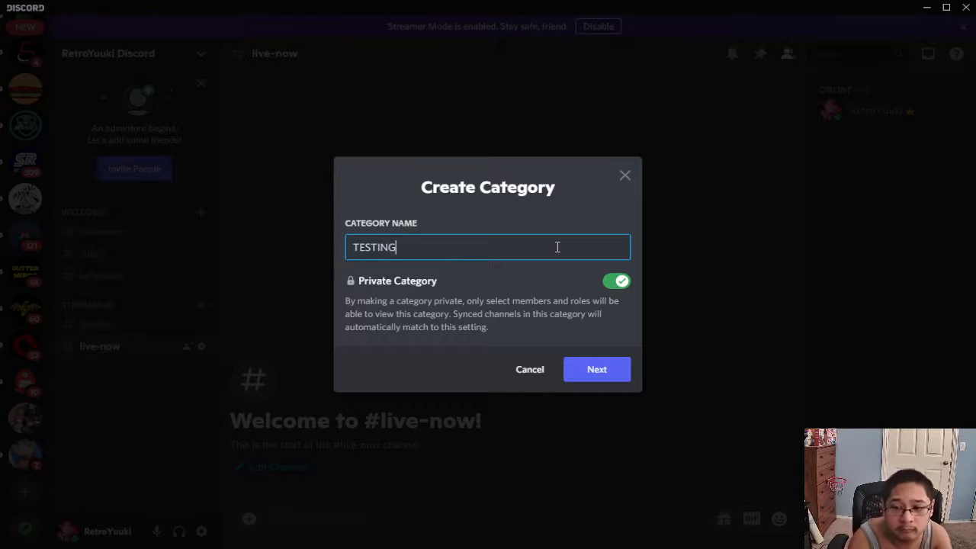
key(Return)
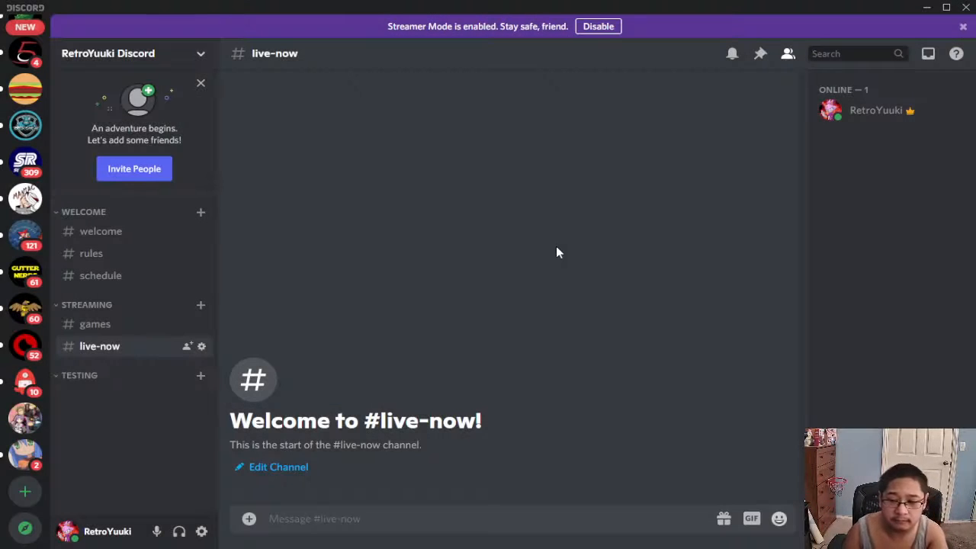
Create a text channel named room-1 in the TESTING category, leaving the channel's own private option off.
click(202, 379)
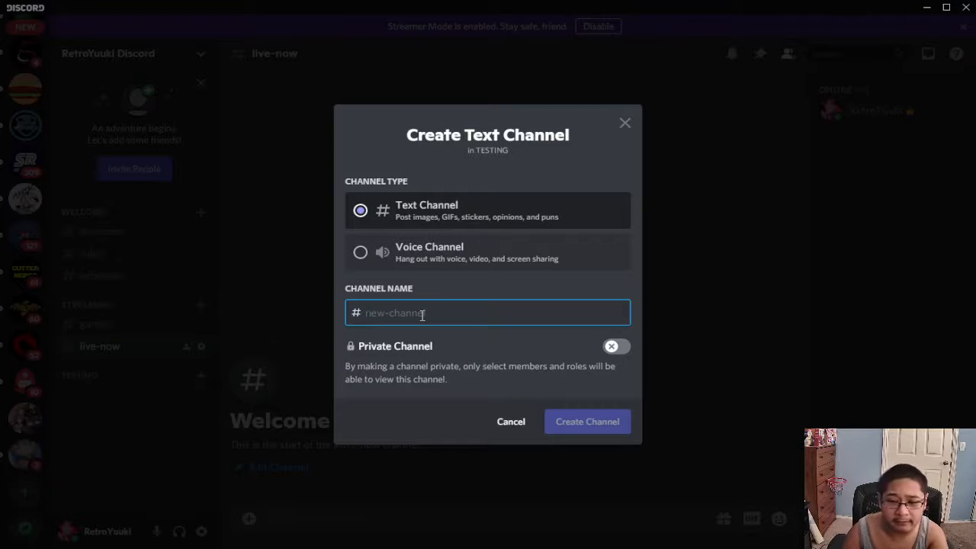
text(room-1)
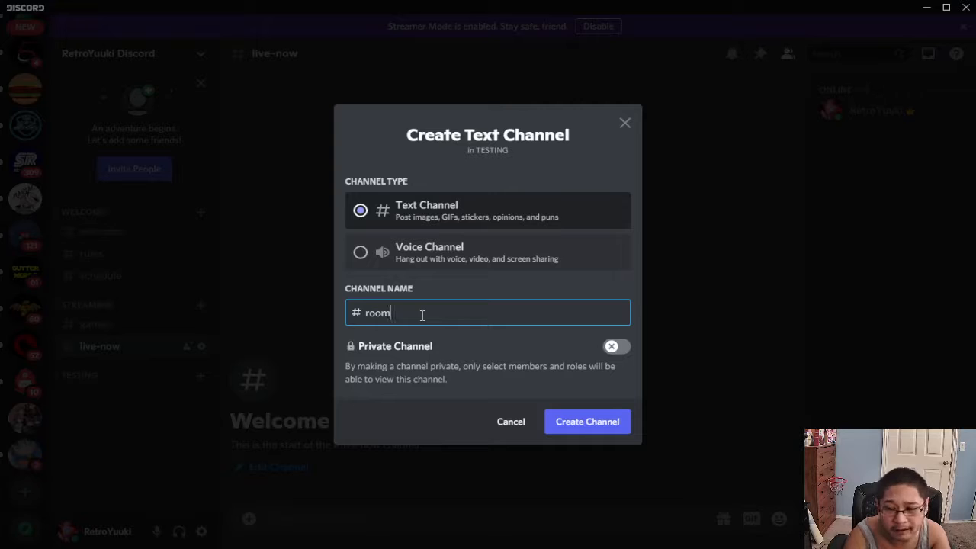
click(577, 418)
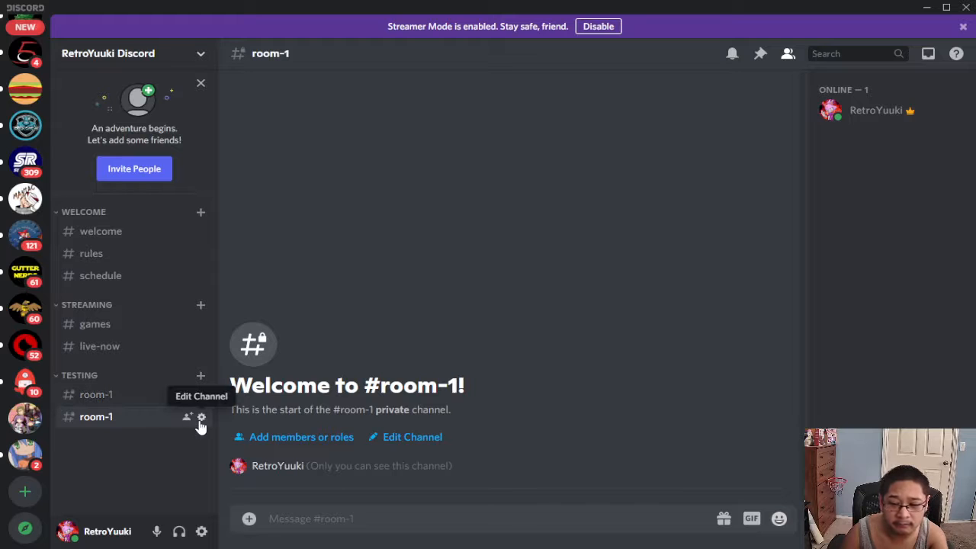
Delete the duplicate room-1 text channel from the TESTING category.
click(202, 417)
click(183, 147)
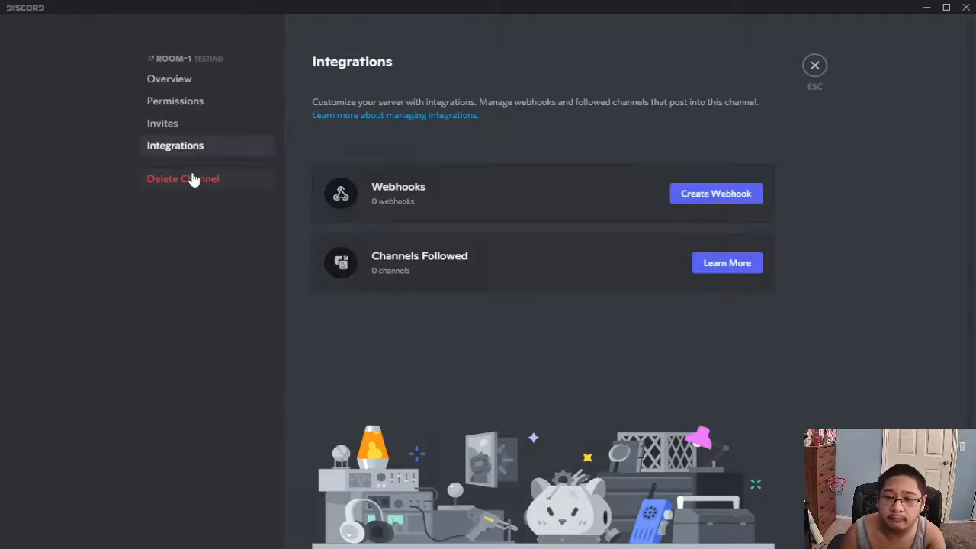
click(192, 180)
click(584, 327)
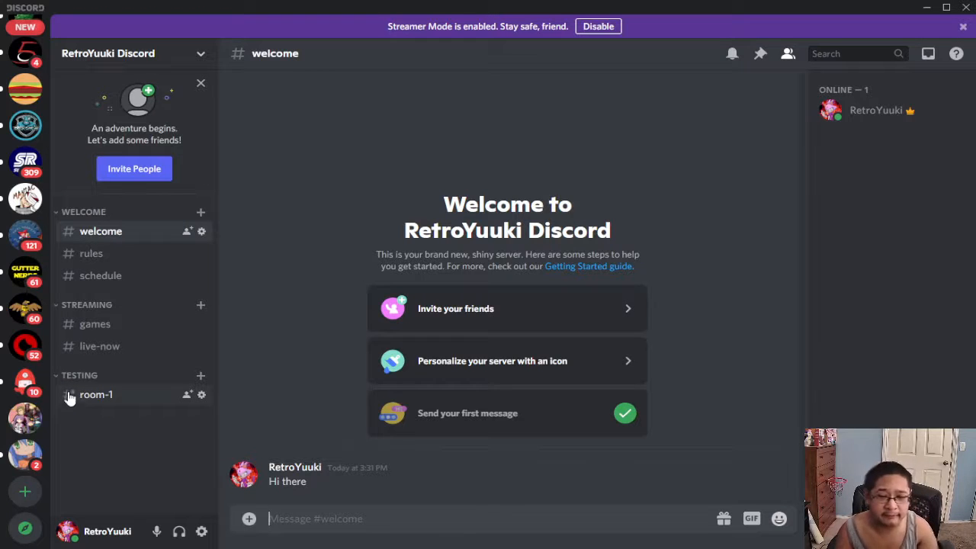
Examine the channel settings and permissions of room-1 in the TESTING category.
right_click(111, 399)
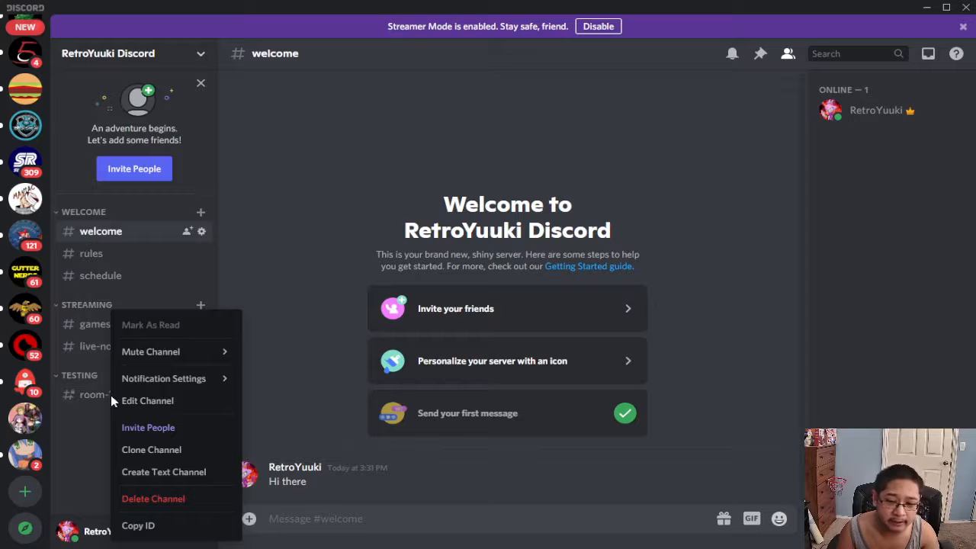
click(126, 401)
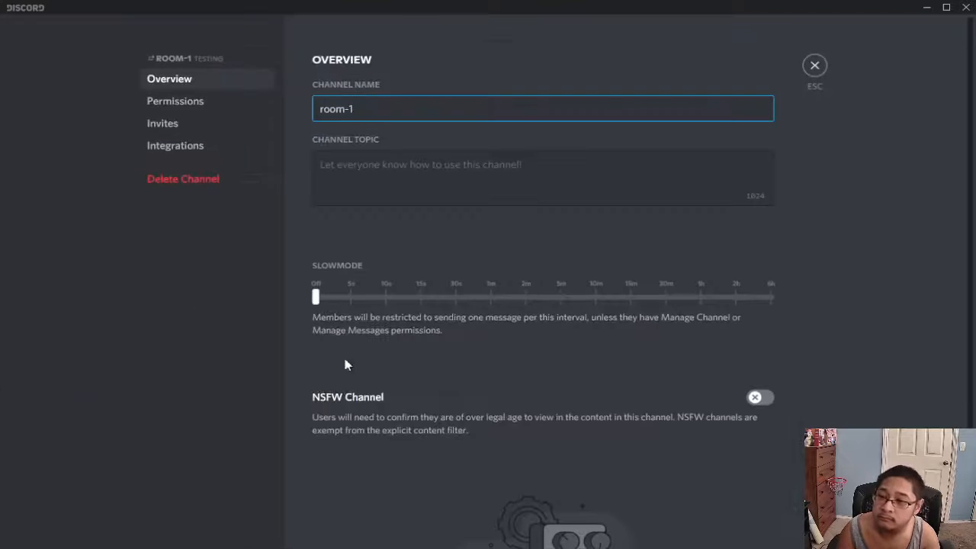
click(241, 107)
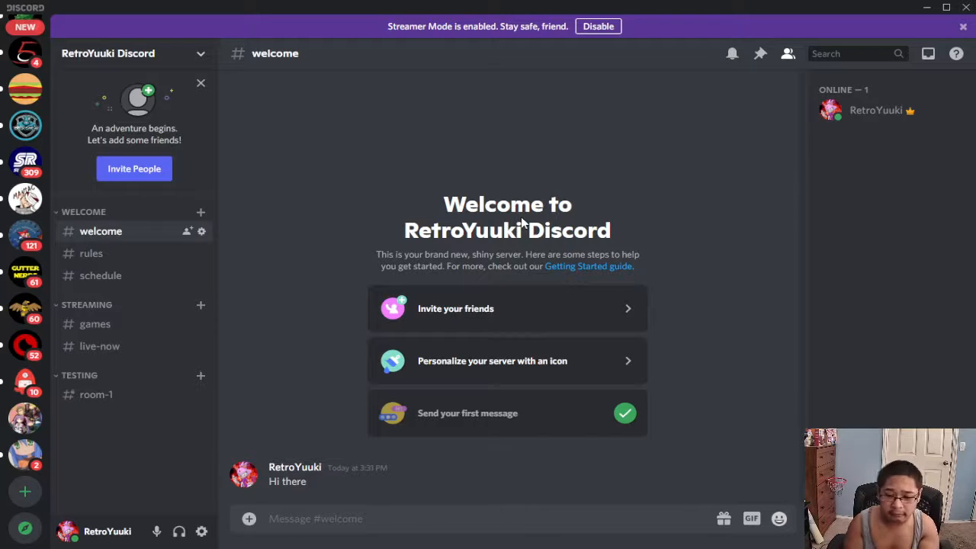
Generate a new invite link for the welcome channel with its expiry set to Never, and copy the link.
click(188, 233)
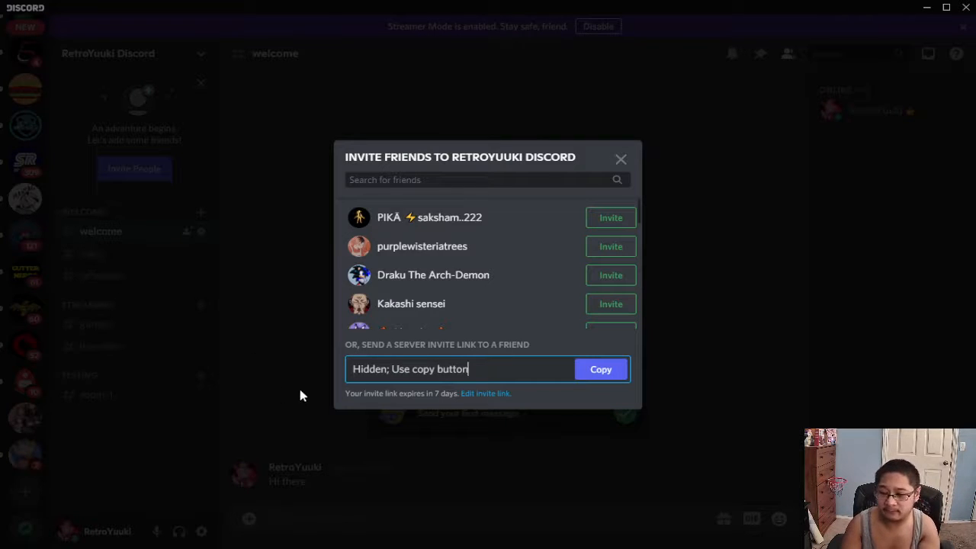
click(464, 395)
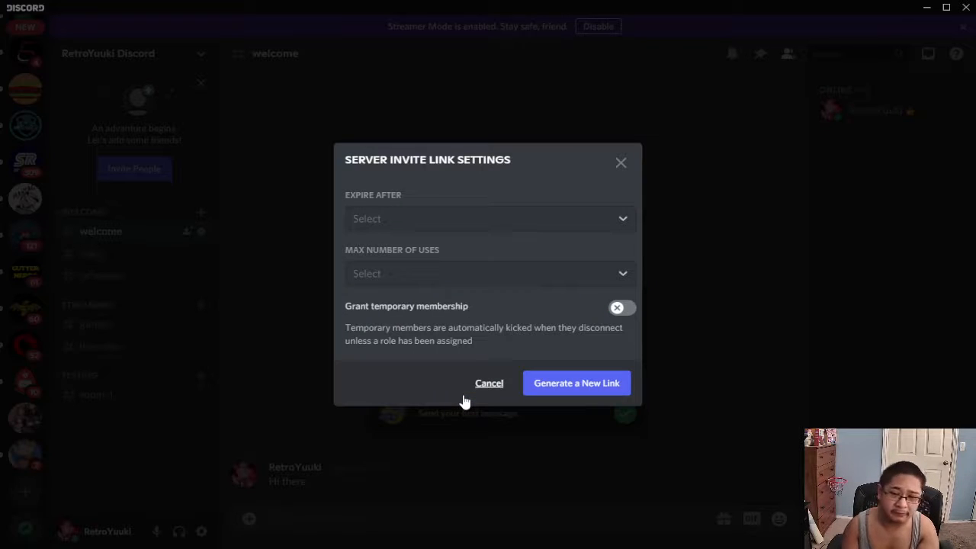
click(429, 220)
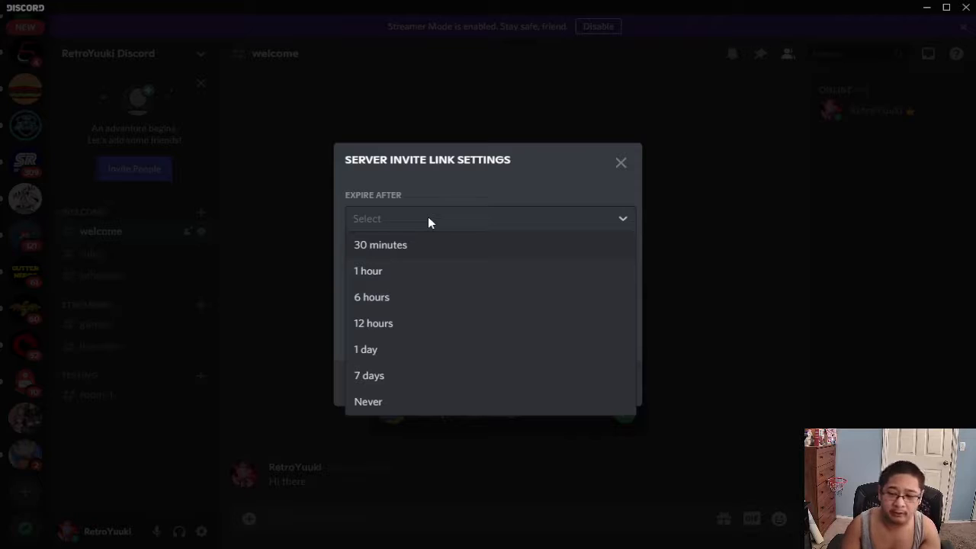
click(416, 402)
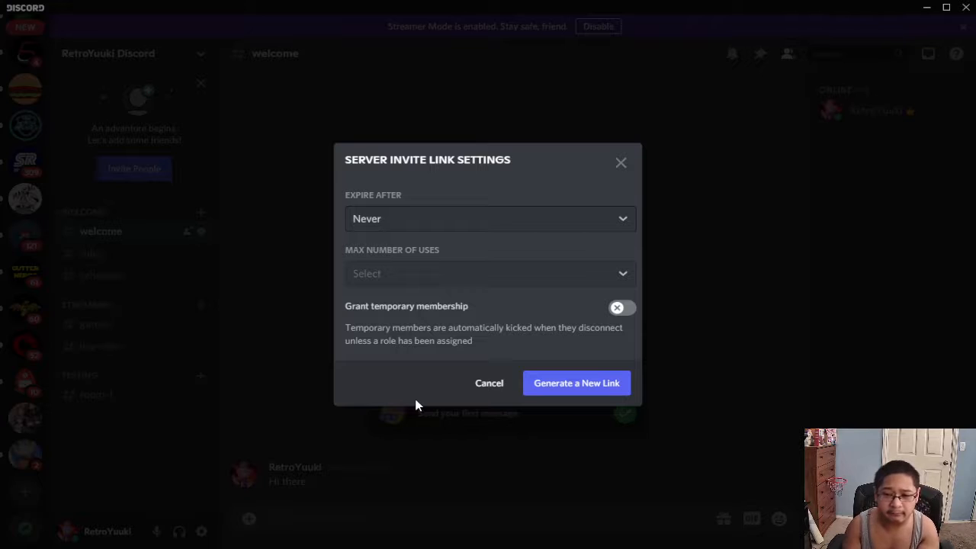
click(536, 390)
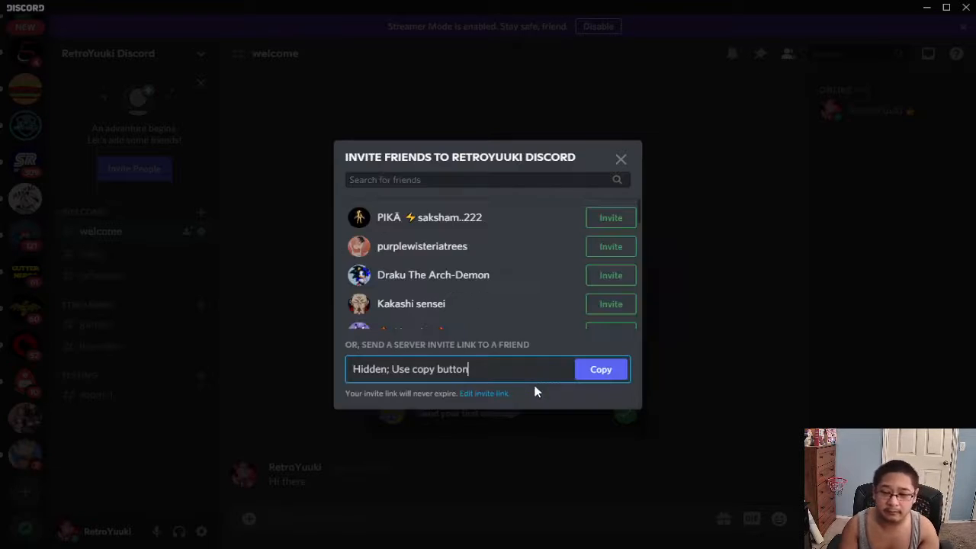
click(606, 374)
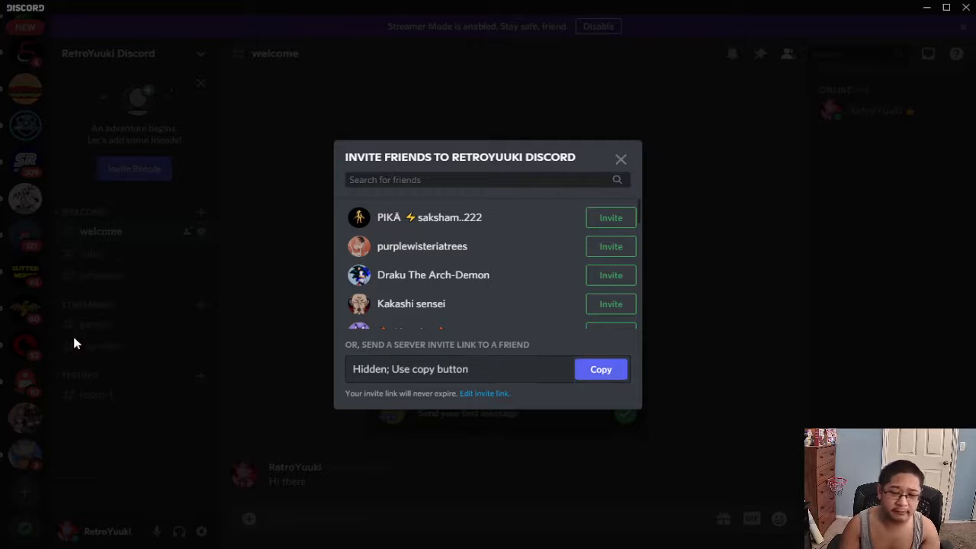
click(204, 355)
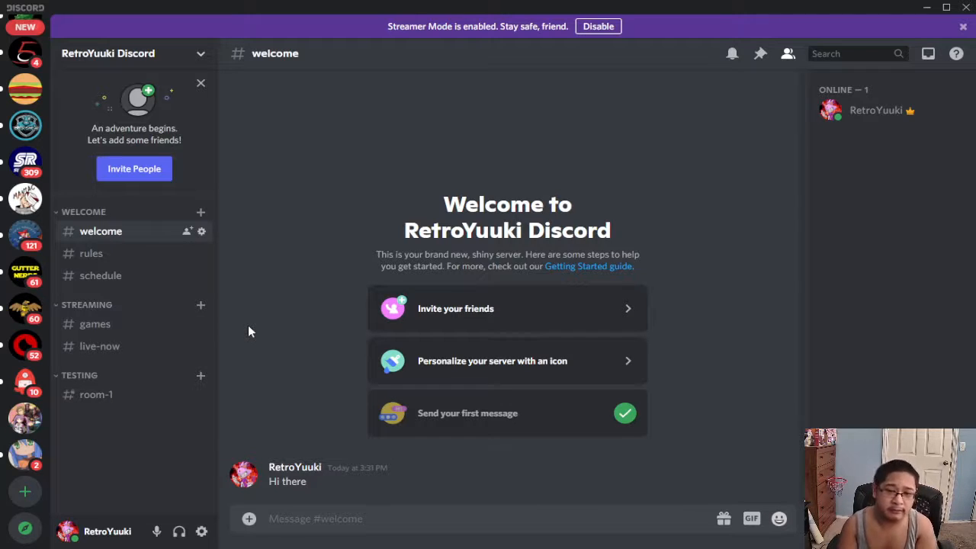
Review the server settings overview and its available settings categories without changing anything, and return to the welcome channel.
click(145, 57)
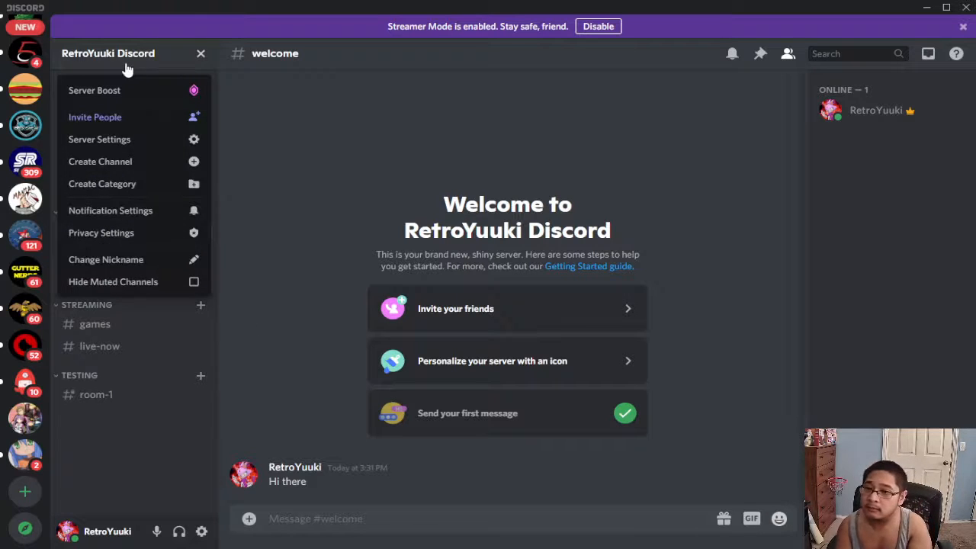
click(120, 136)
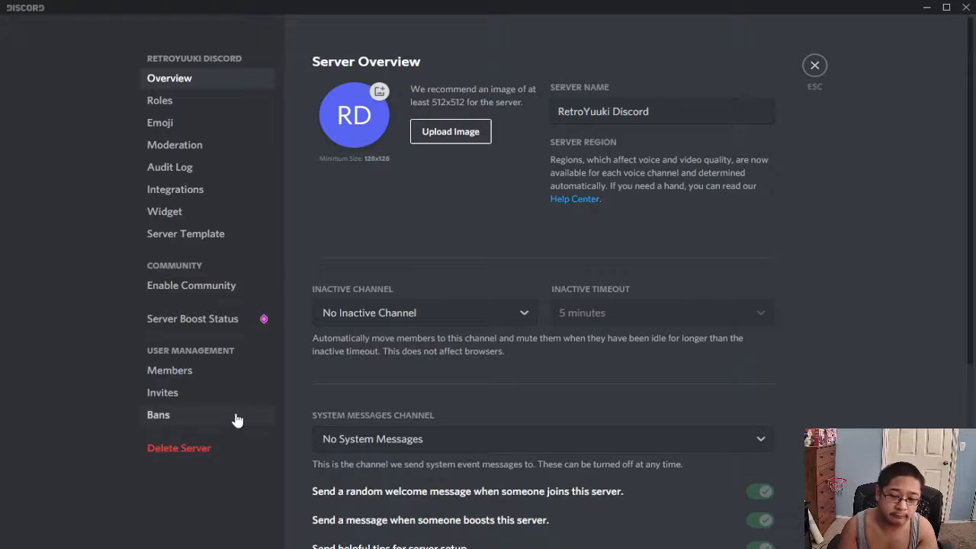
click(814, 65)
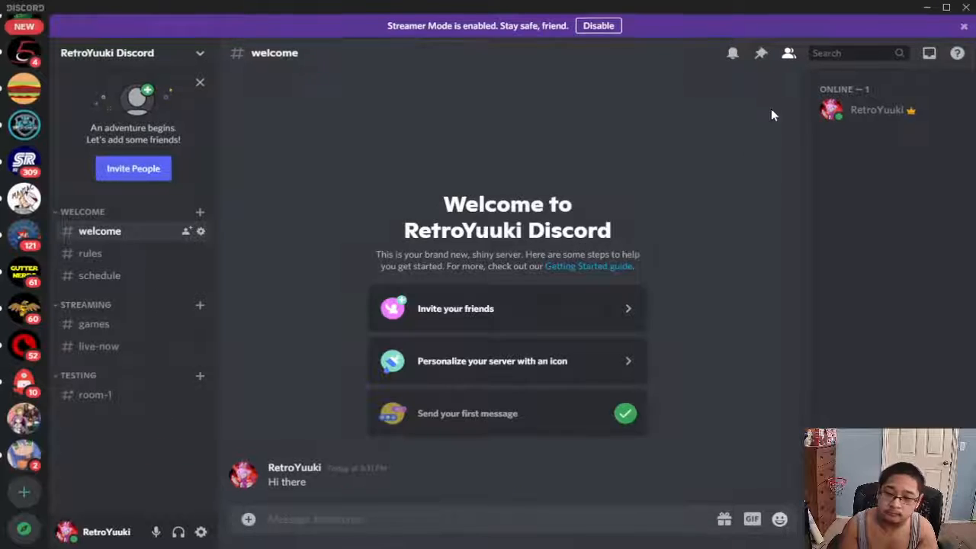